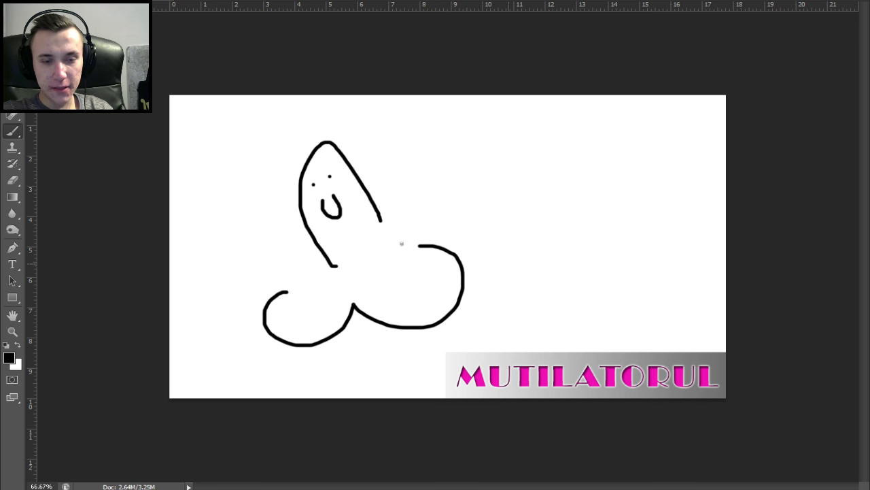
drag(346, 278, 455, 274)
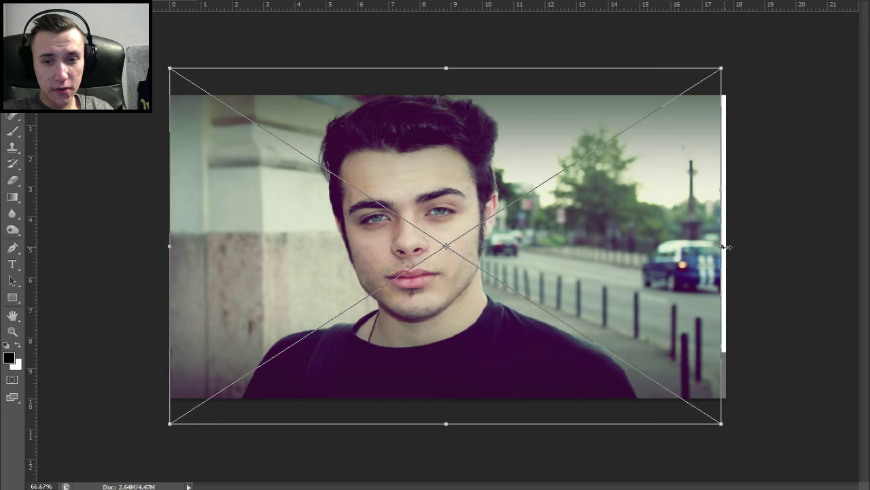
Step: Widen the placed portrait photo so it fills the full width of the white canvas
drag(725, 247, 731, 247)
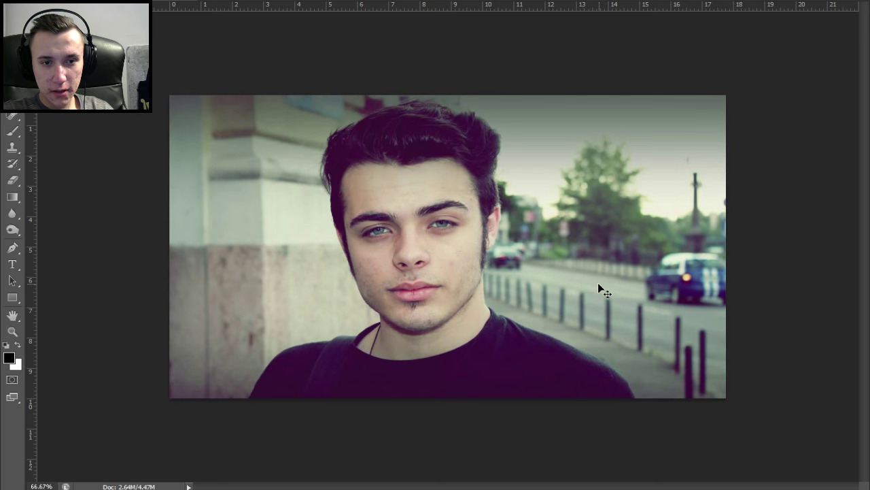
click(418, 307)
Step: Paint brush strokes beneath both eyes of the portrait
key(b)
drag(359, 246, 406, 256)
drag(416, 255, 448, 240)
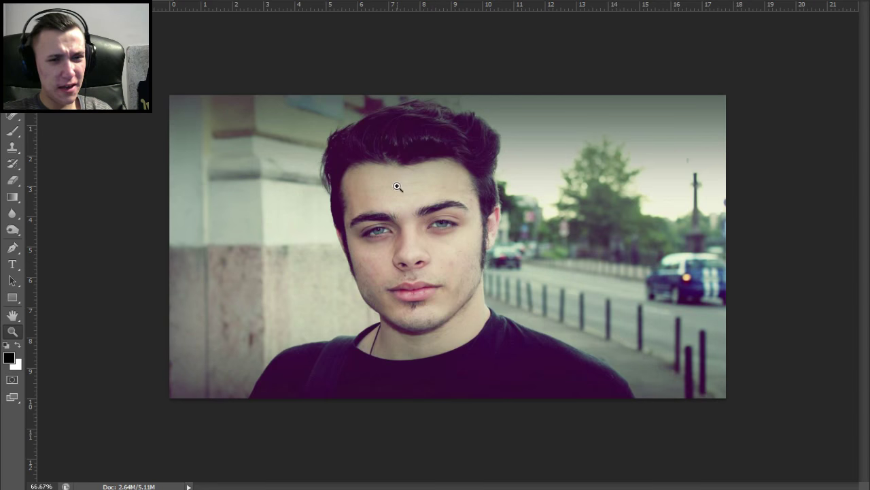
click(398, 187)
click(397, 181)
alt+click(664, 288)
alt+click(482, 282)
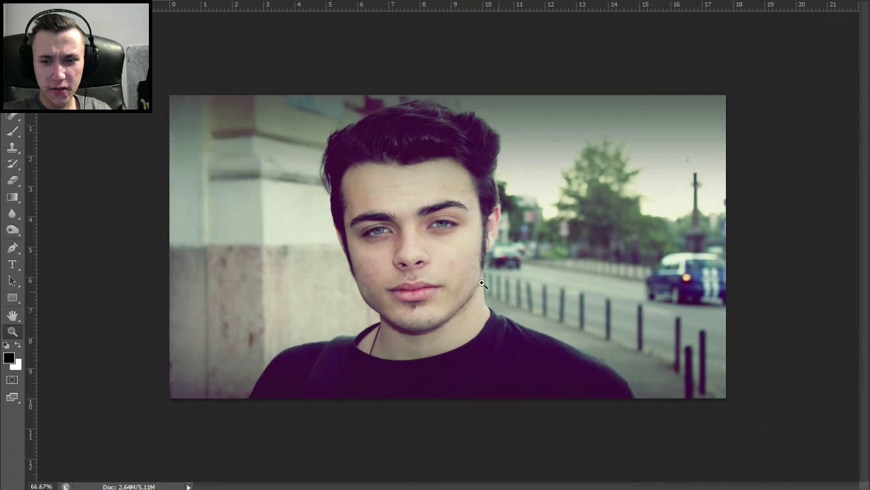
click(559, 220)
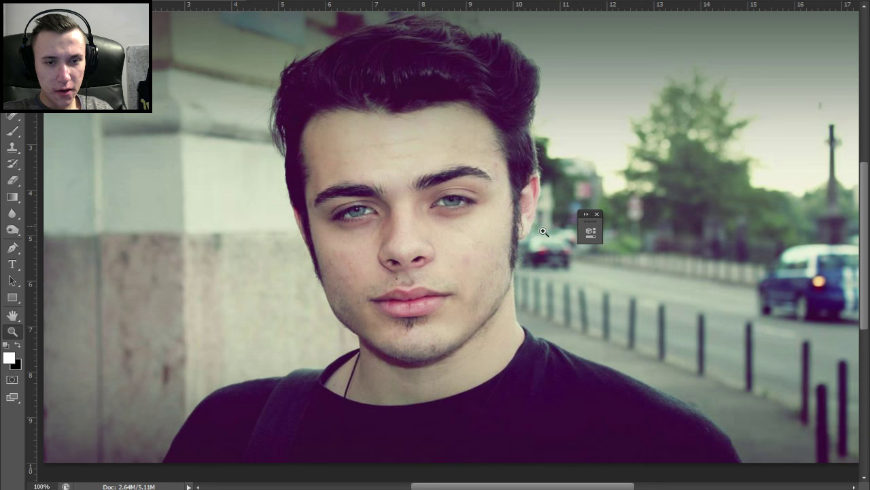
alt+click(540, 235)
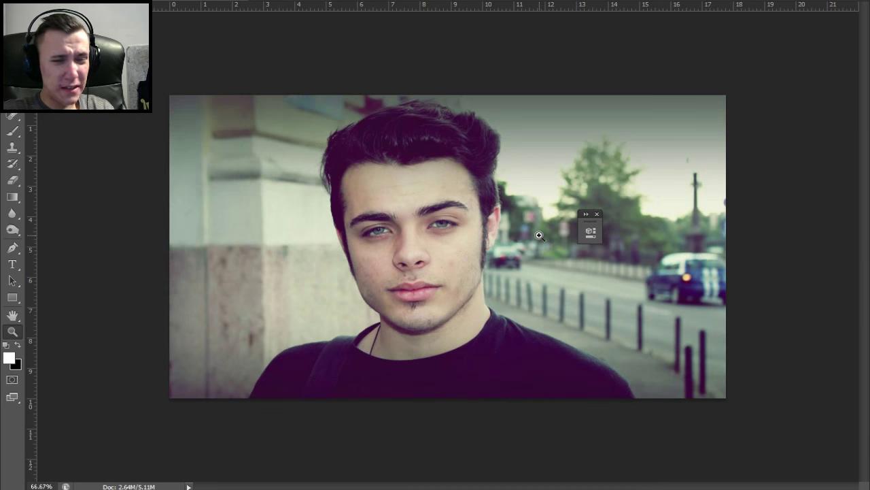
Step: Narrow the portrait horizontally with Free Transform and shift it slightly to the right on the canvas
key(ctrl+t)
key(Return)
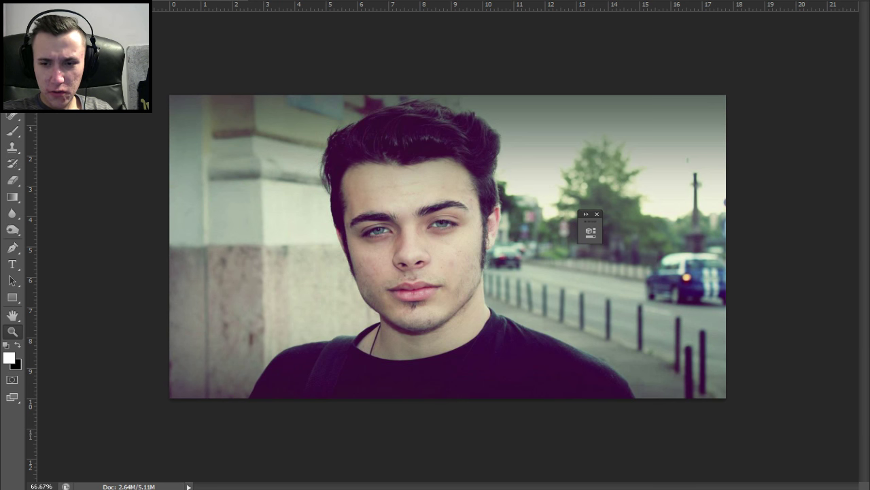
key(ctrl+t)
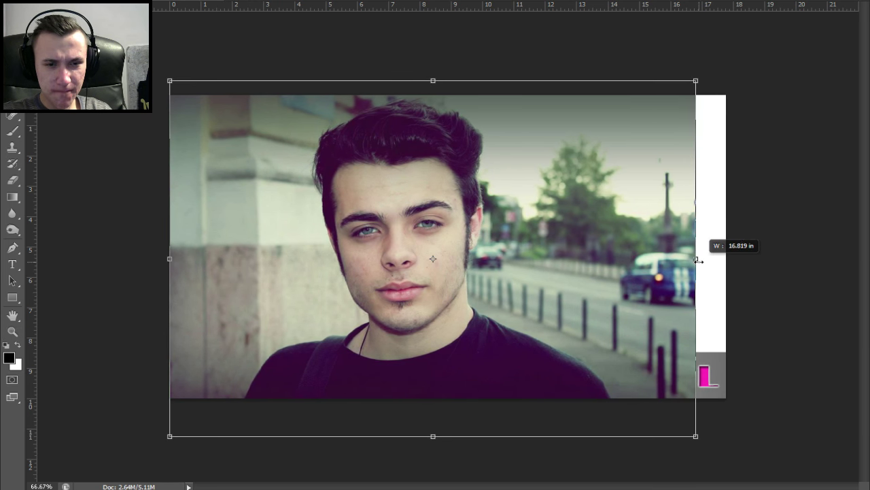
drag(696, 258, 688, 258)
drag(540, 285, 568, 287)
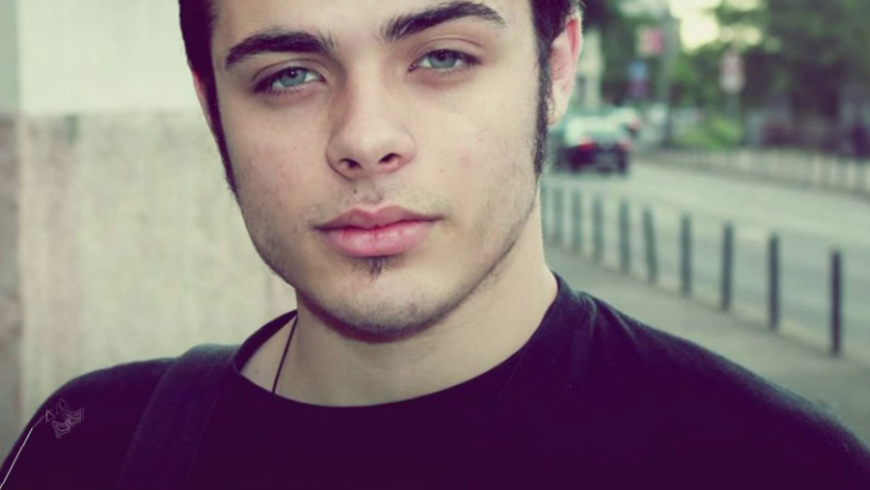
Step: Trace a lasso outline along the man's shoulder, neck and face on the image's left side to separate him from the background
mouse_move(44, 412)
mouse_down()
mouse_move(248, 353)
mouse_move(300, 309)
mouse_up()
click(6, 488)
click(58, 401)
click(112, 369)
click(184, 355)
click(241, 345)
click(265, 324)
click(297, 310)
click(297, 289)
mouse_move(261, 252)
mouse_down()
mouse_move(199, 103)
mouse_move(191, 8)
mouse_up()
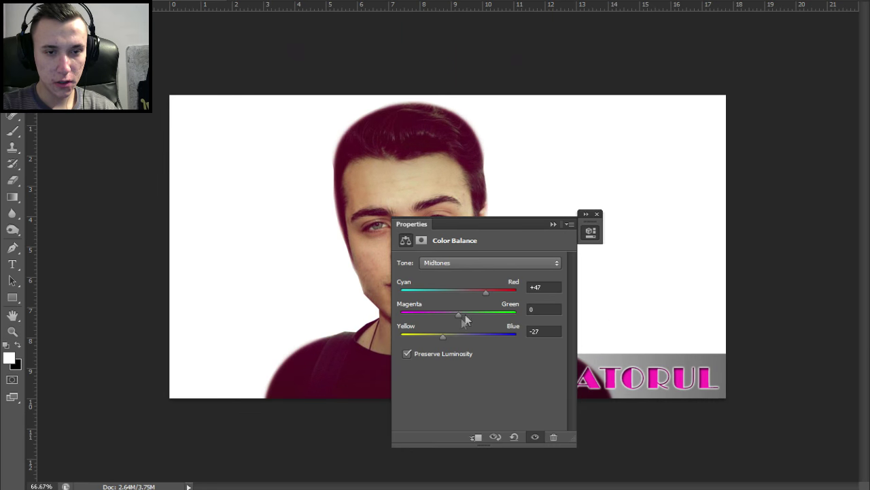
Step: Reduce the red in the midtones of the Color Balance adjustment on the cut-out portrait
drag(486, 294, 462, 290)
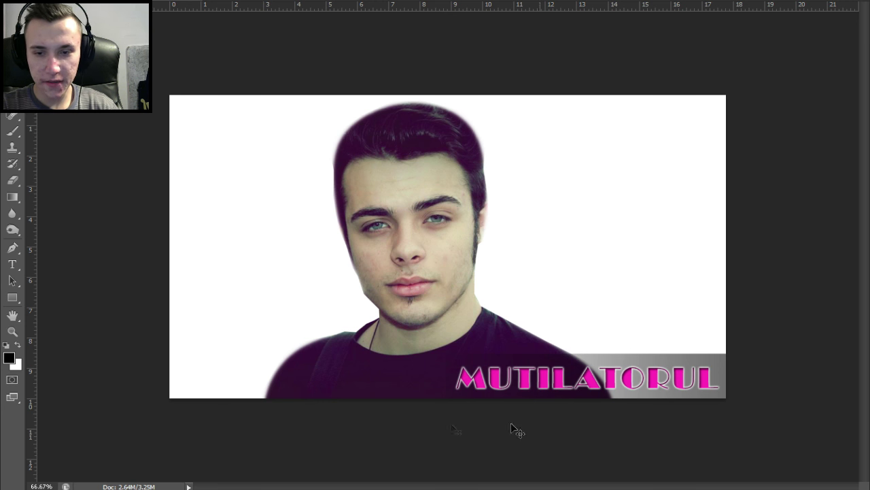
Step: Switch to the browser and open the image result of a woman with long, straight dark hair swept across her face
key(alt+Tab)
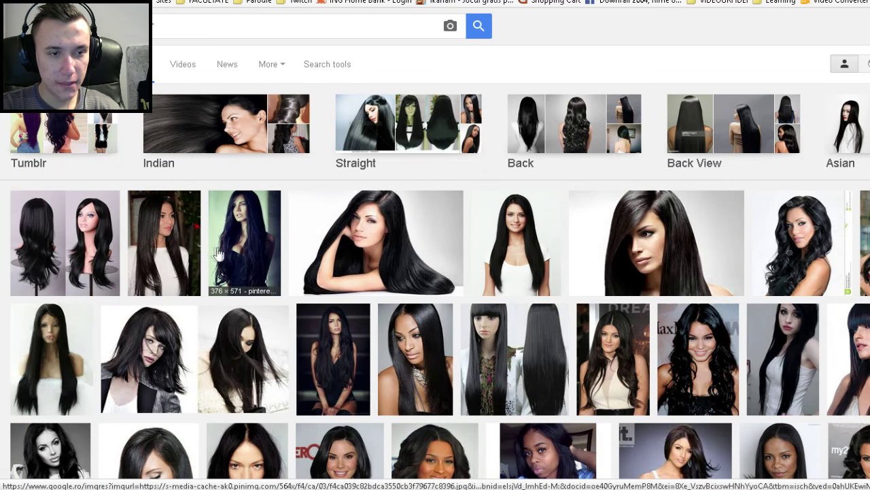
click(657, 283)
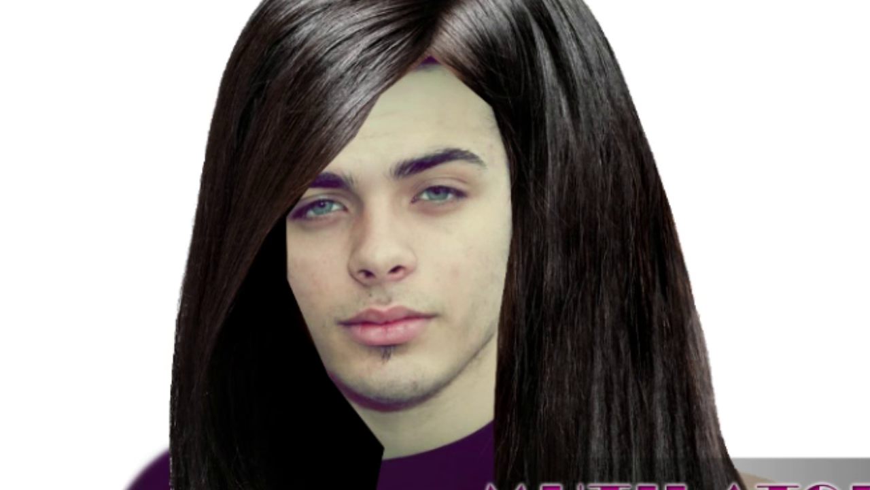
Step: Outline the stray grey remnant in the canvas's upper-right corner with the Polygonal Lasso
click(618, 80)
click(769, 259)
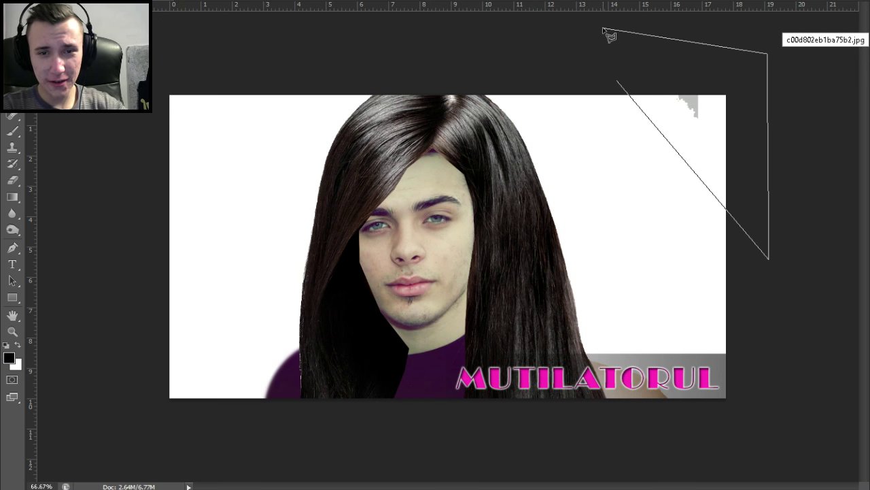
click(604, 31)
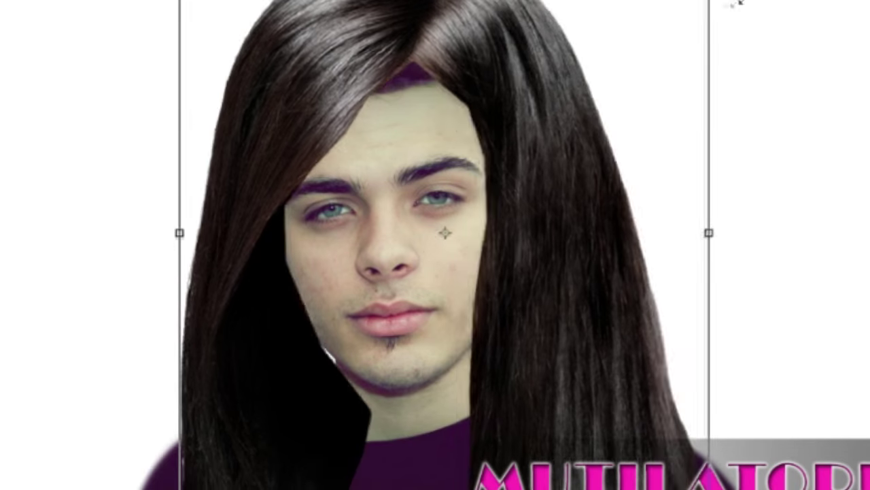
Step: Reposition and widen the long dark hair with Free Transform so that it frames the man's face, and apply it
drag(646, 197, 620, 215)
drag(682, 252, 732, 254)
drag(658, 231, 626, 225)
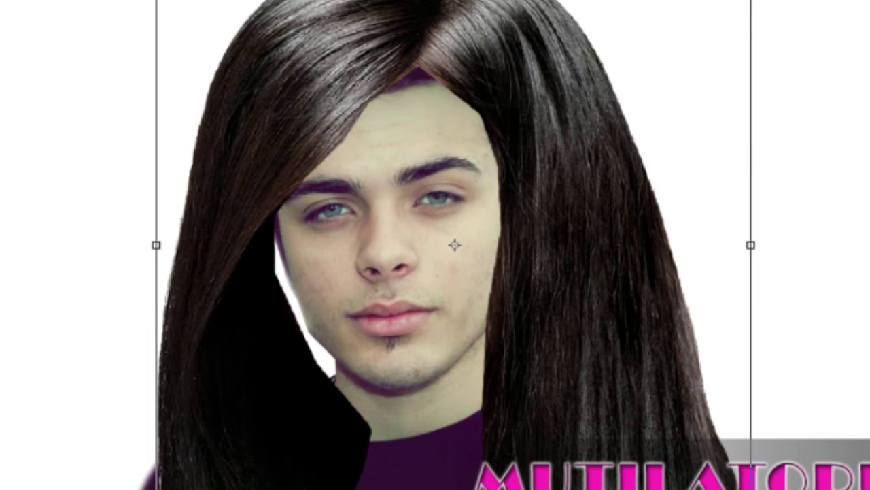
key(Return)
Step: On Layer 5, cover the goatee and the moustache stubble with sampled skin tone using the Brush and Clone Stamp
right_click(324, 325)
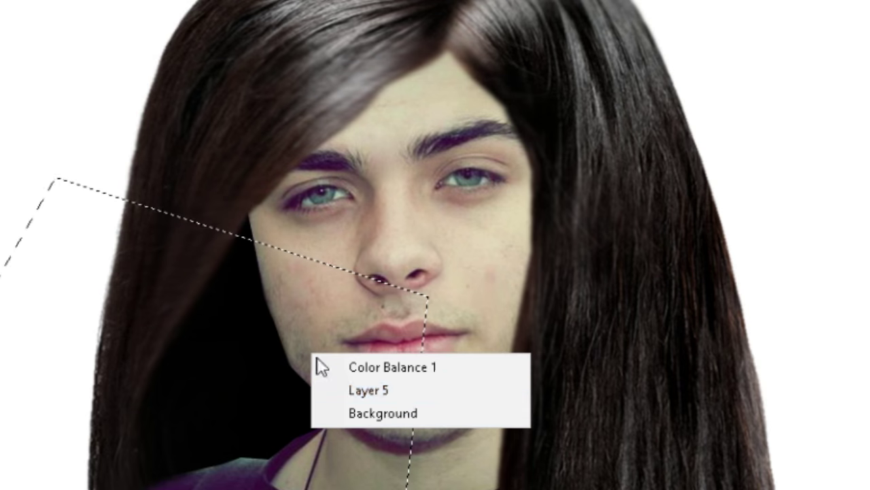
click(399, 393)
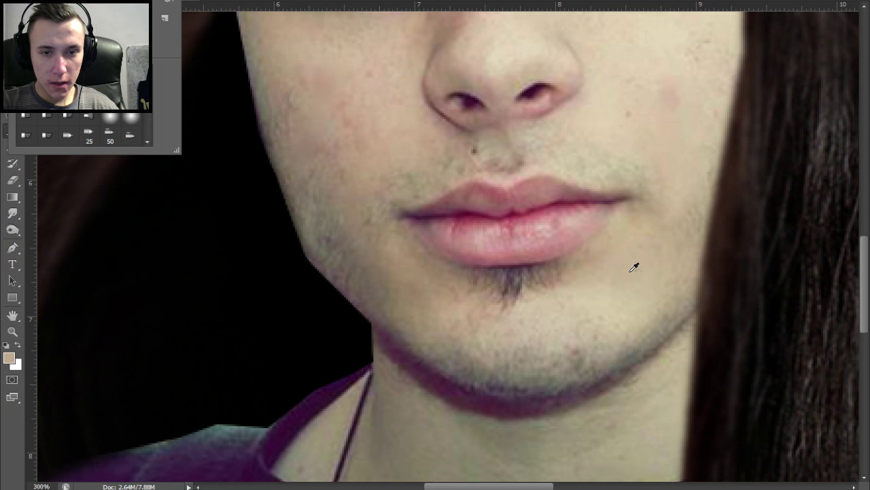
alt+click(631, 272)
click(522, 167)
key(s)
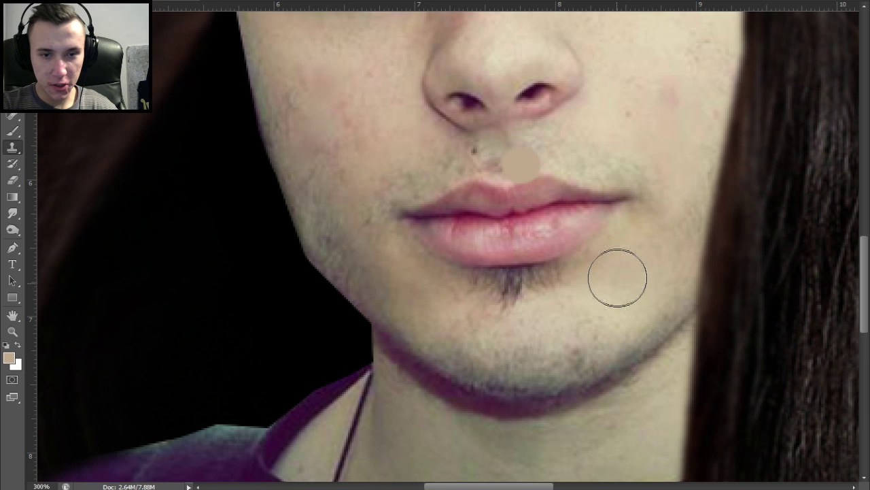
mouse_move(562, 279)
mouse_down()
mouse_move(476, 297)
mouse_move(437, 286)
mouse_up()
key(b)
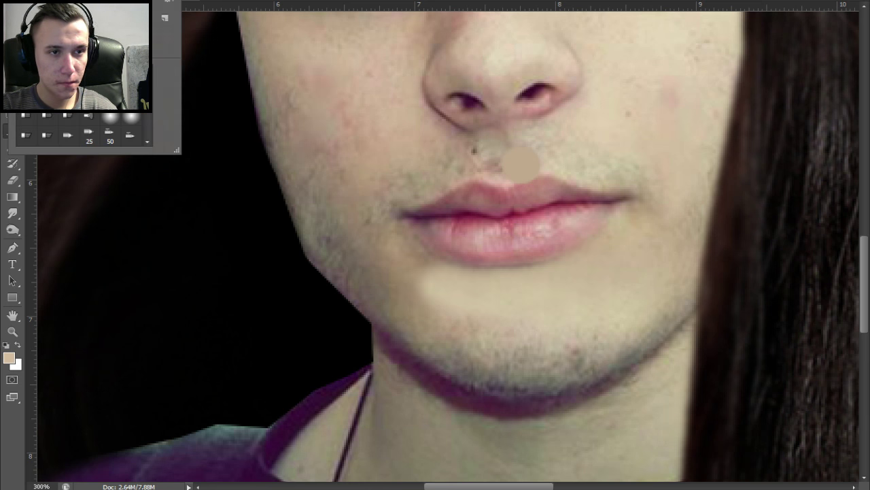
drag(526, 161, 367, 187)
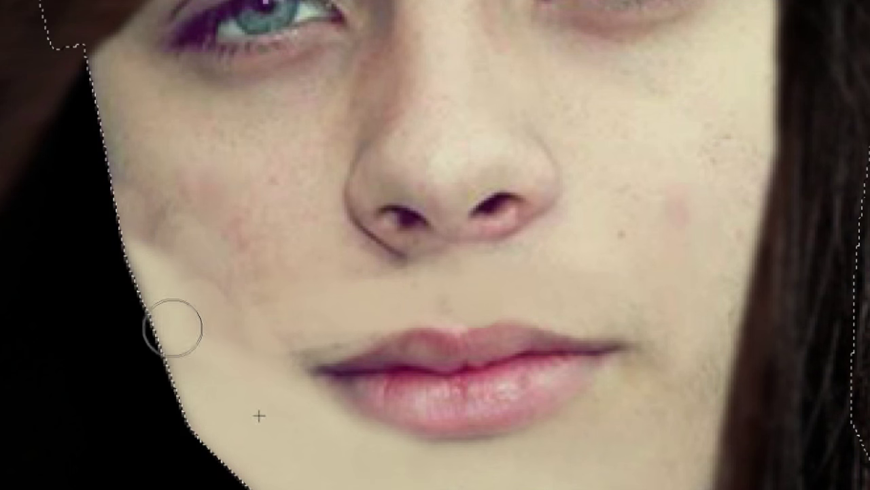
Step: Smooth the skin on the cheek, above the upper lip and along the side of the nose with retouching strokes
drag(183, 246, 243, 299)
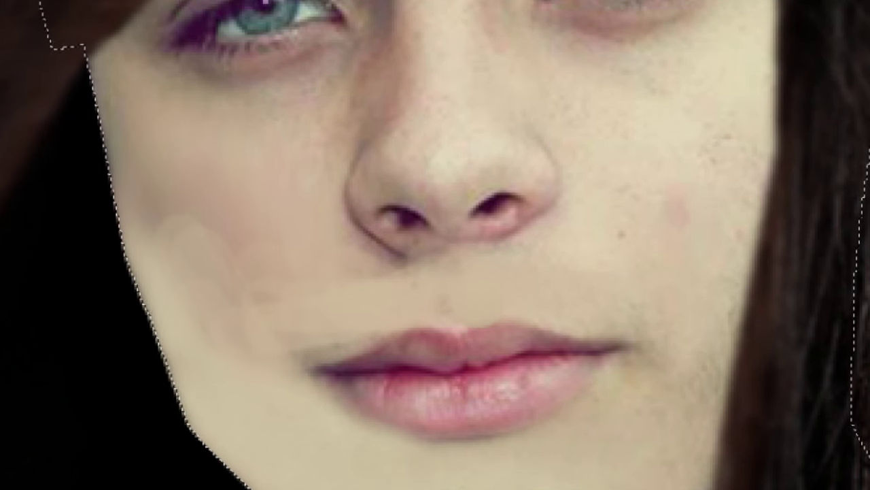
drag(286, 319, 415, 292)
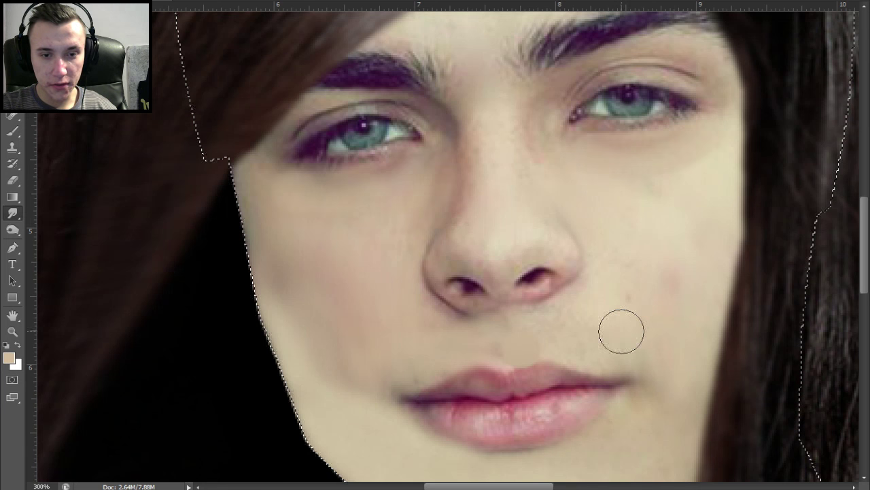
drag(468, 68, 442, 169)
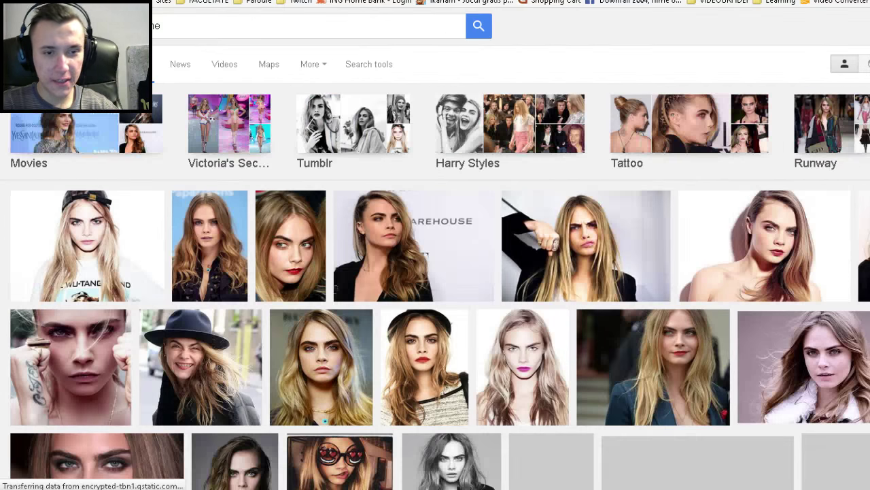
Step: Preview several Cara Delevingne portraits among the image results as reference for the face
click(425, 357)
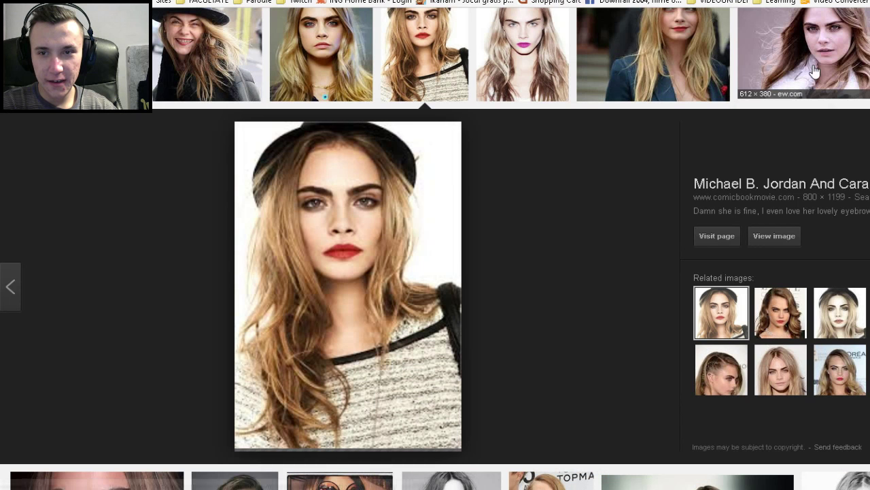
click(805, 57)
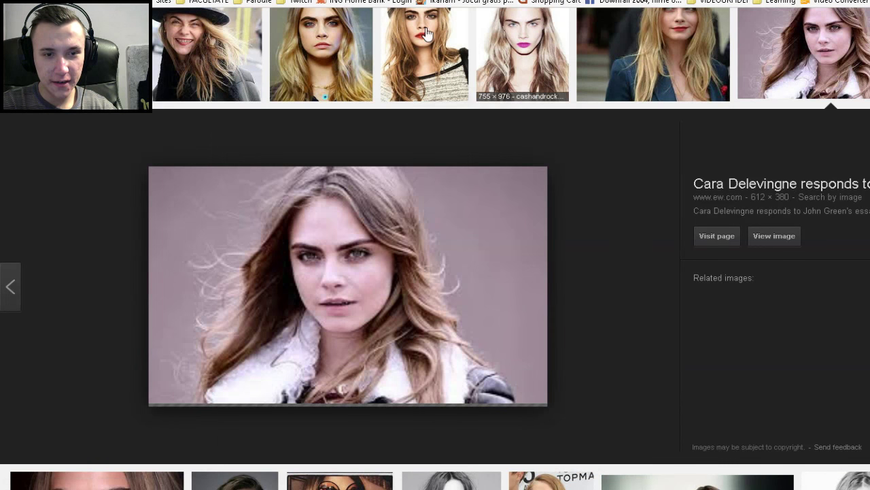
scroll(417, 178, up, 2)
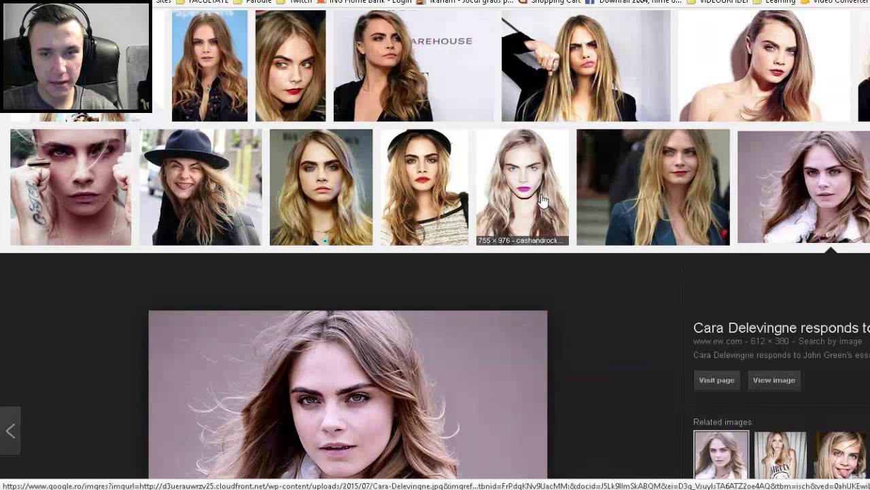
scroll(593, 51, up, 3)
scroll(594, 52, down, 3)
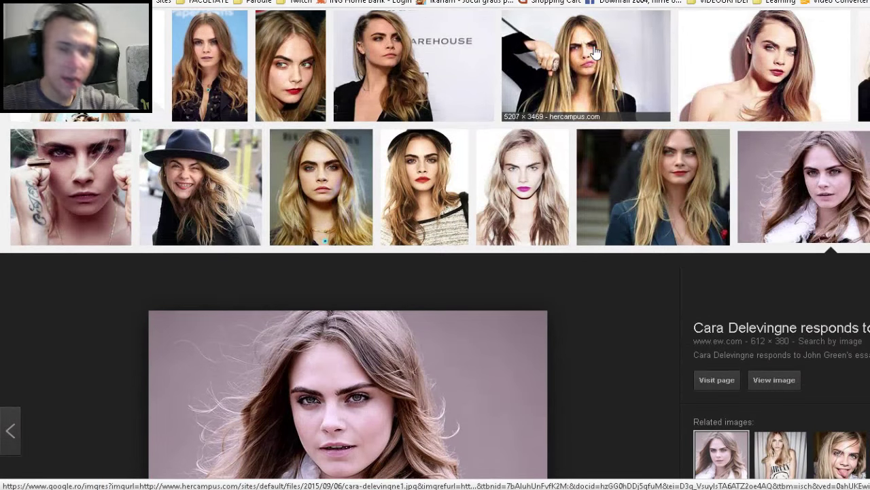
click(611, 43)
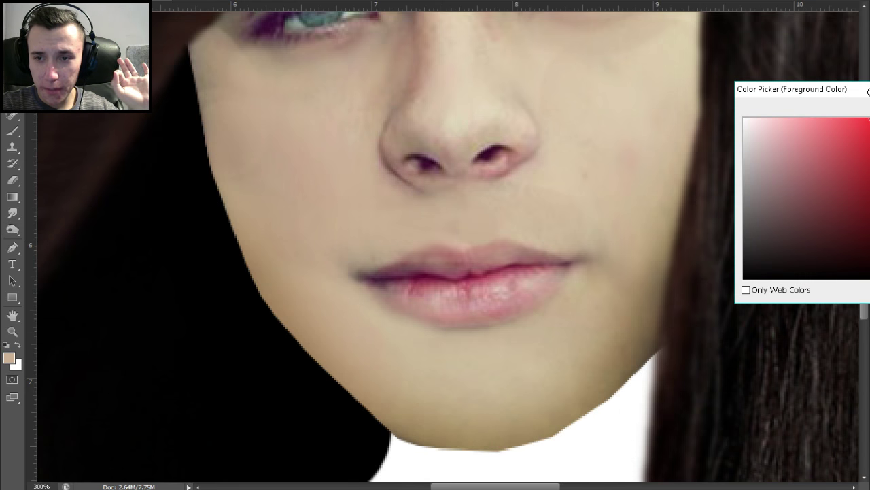
Step: Set the foreground colour to red and step back through the last four edits
key(Return)
key(ctrl+alt+z)
key(ctrl+alt+z)
key(ctrl+alt+z)
key(ctrl+alt+z)
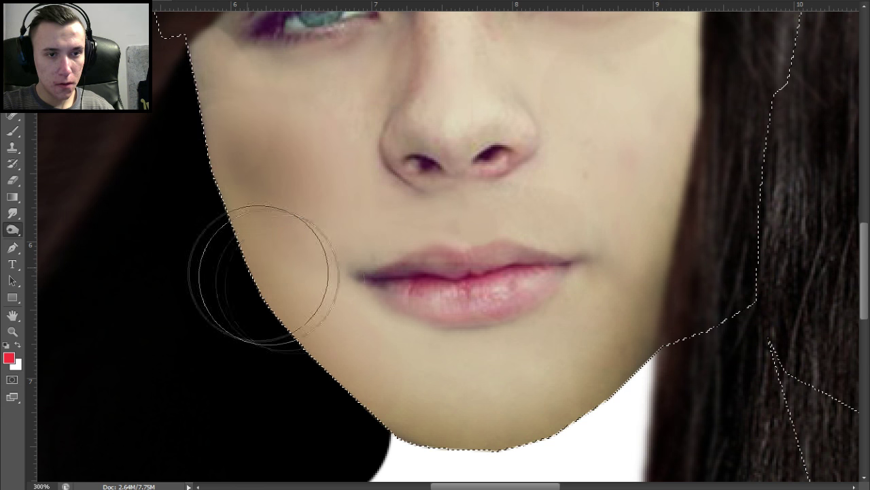
Step: Paint a round, semi-transparent red blush spot on each cheek with the Brush tool
key(b)
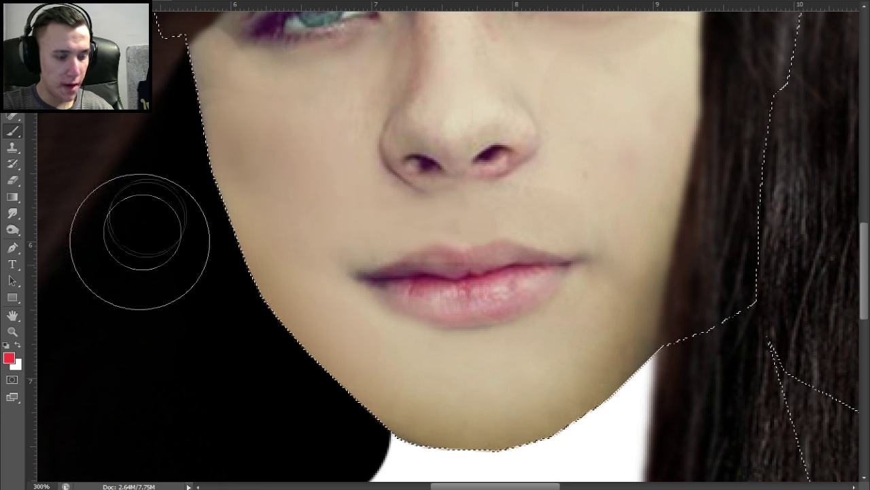
click(272, 171)
key(z)
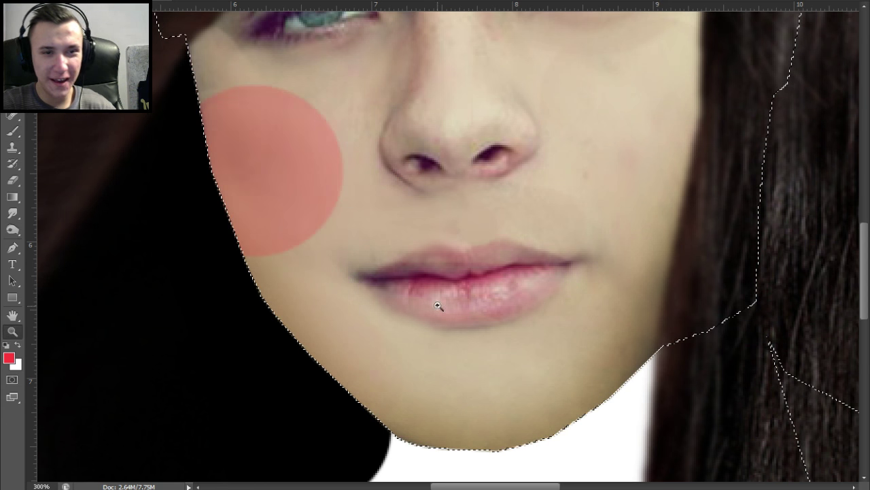
alt+click(440, 306)
alt+click(441, 306)
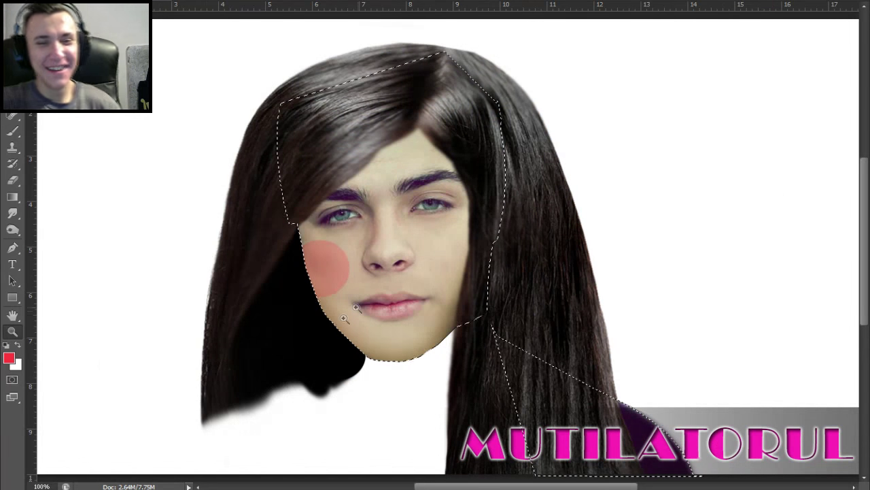
click(346, 317)
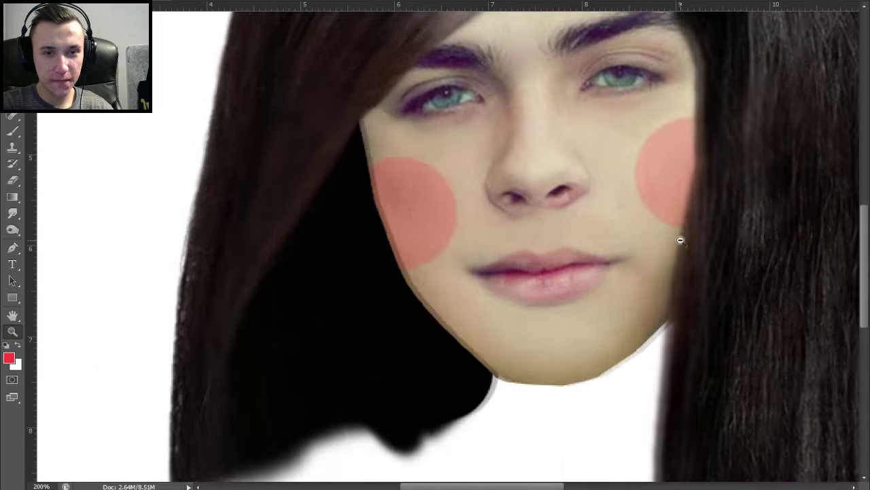
alt+click(680, 239)
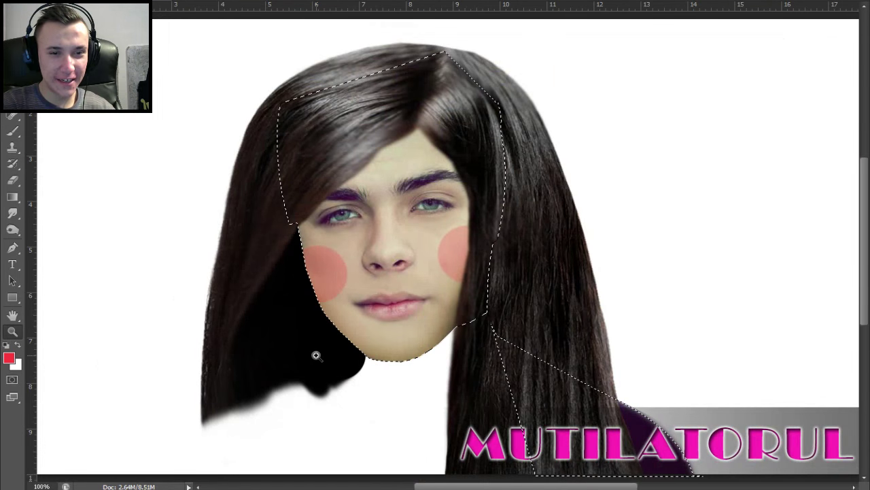
Step: Spread and soften the edges of the red blush spots on both cheeks with the Smudge tool
click(58, 237)
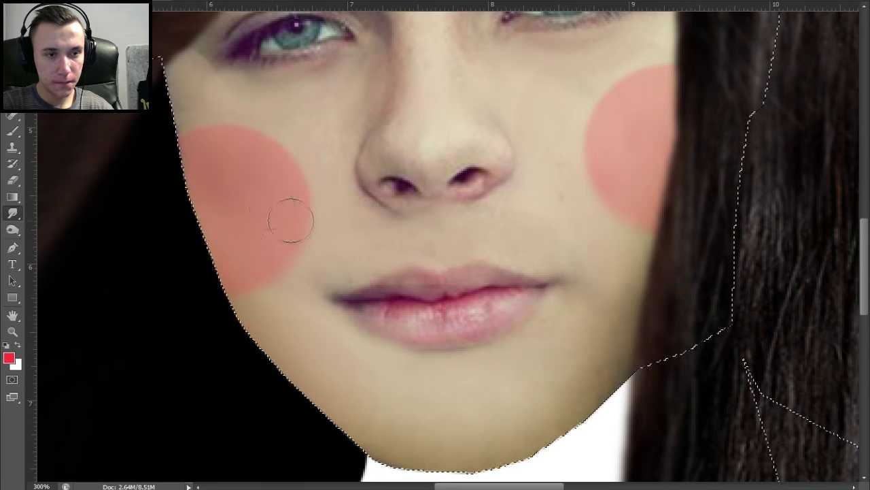
mouse_move(295, 152)
mouse_down()
mouse_move(247, 147)
mouse_move(313, 197)
mouse_move(123, 252)
mouse_up()
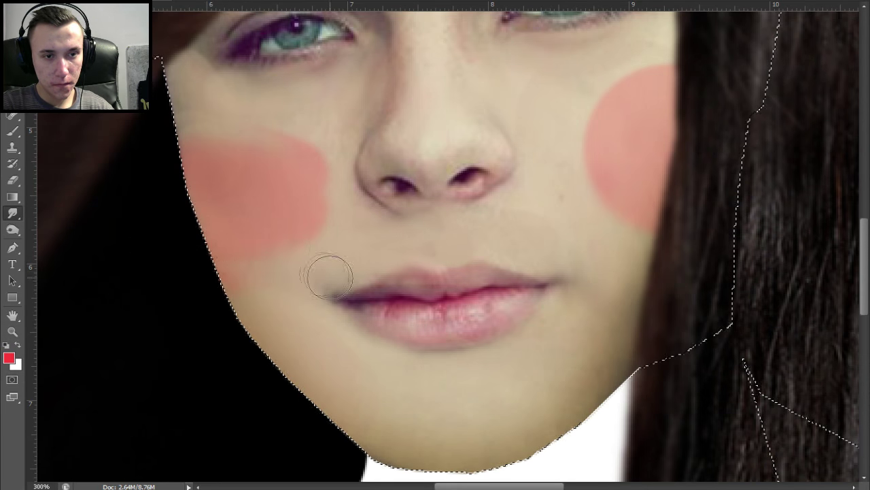
mouse_move(558, 160)
mouse_down()
mouse_move(655, 93)
mouse_move(670, 49)
mouse_move(653, 87)
mouse_move(607, 106)
mouse_move(582, 140)
mouse_move(629, 170)
mouse_move(690, 184)
mouse_move(604, 211)
mouse_move(573, 119)
mouse_move(673, 195)
mouse_up()
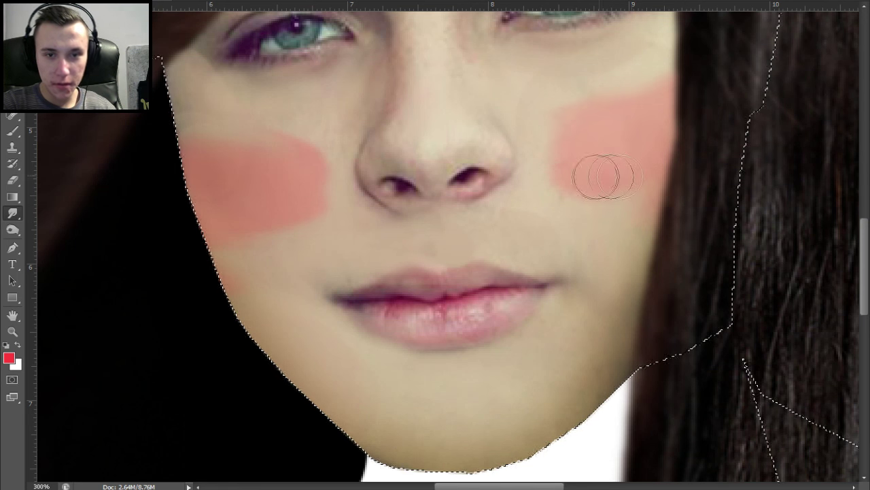
mouse_move(604, 176)
mouse_down()
mouse_move(629, 253)
mouse_move(719, 352)
mouse_move(671, 258)
mouse_move(711, 275)
mouse_move(578, 202)
mouse_move(679, 345)
mouse_move(558, 170)
mouse_move(624, 61)
mouse_move(639, 82)
mouse_up()
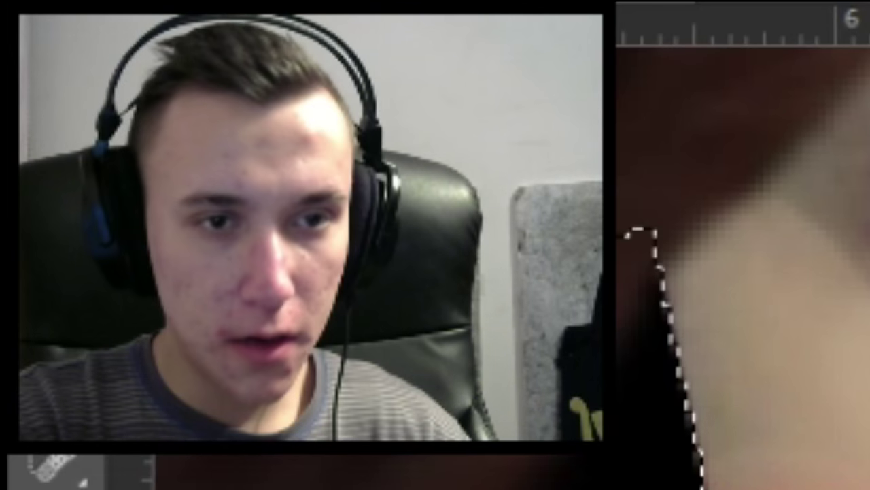
mouse_move(146, 122)
mouse_down()
mouse_move(320, 169)
mouse_move(245, 350)
mouse_up()
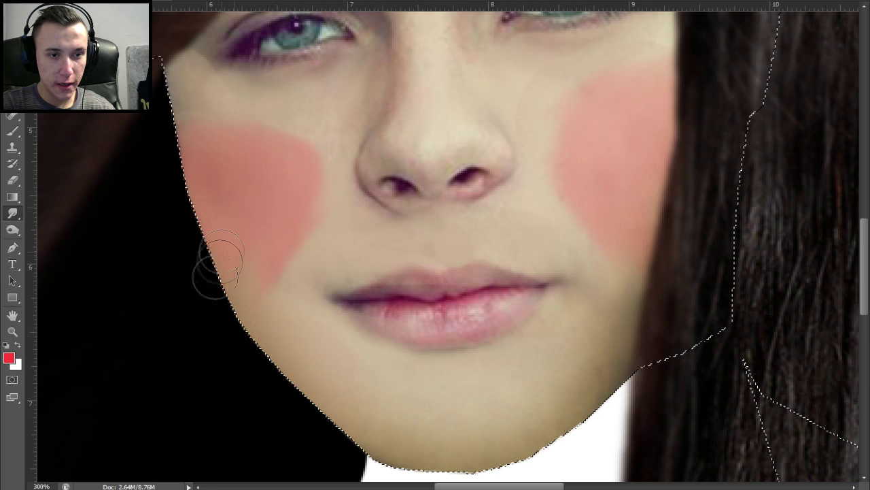
drag(260, 349, 276, 371)
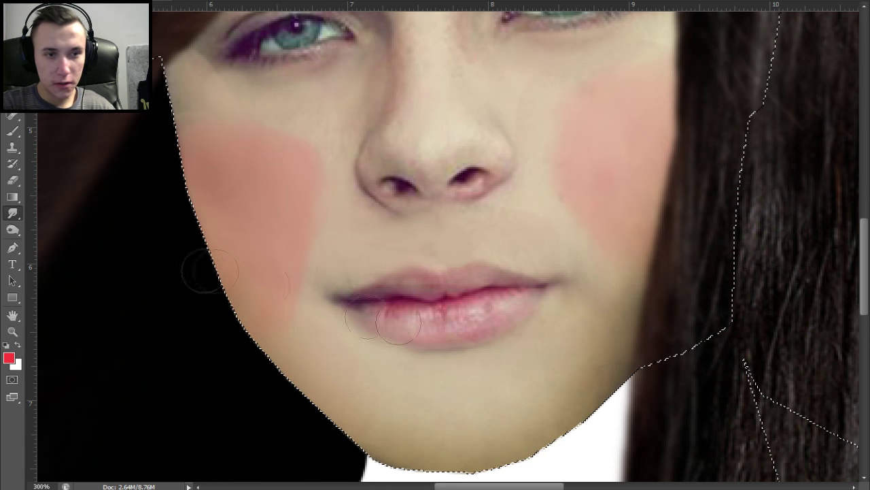
right_click(13, 213)
click(68, 234)
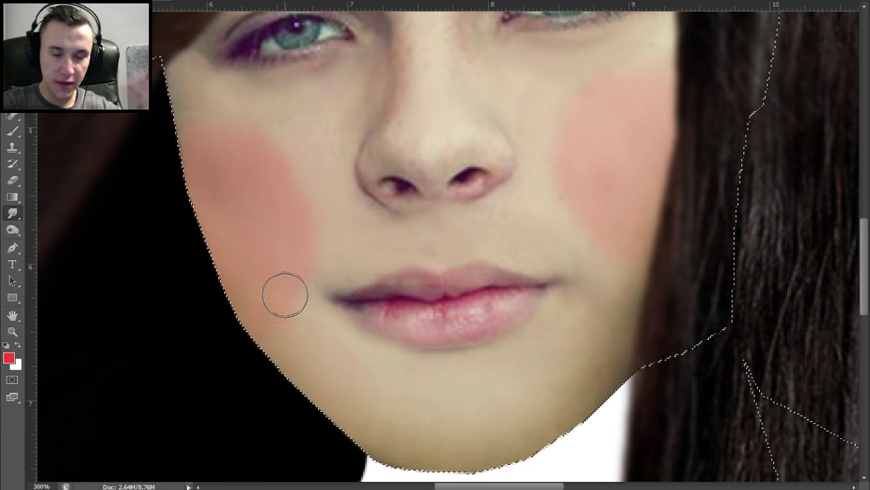
Step: Outline the lips with the Polygonal Lasso and turn them into larger, redder lips
key(z)
alt+click(500, 238)
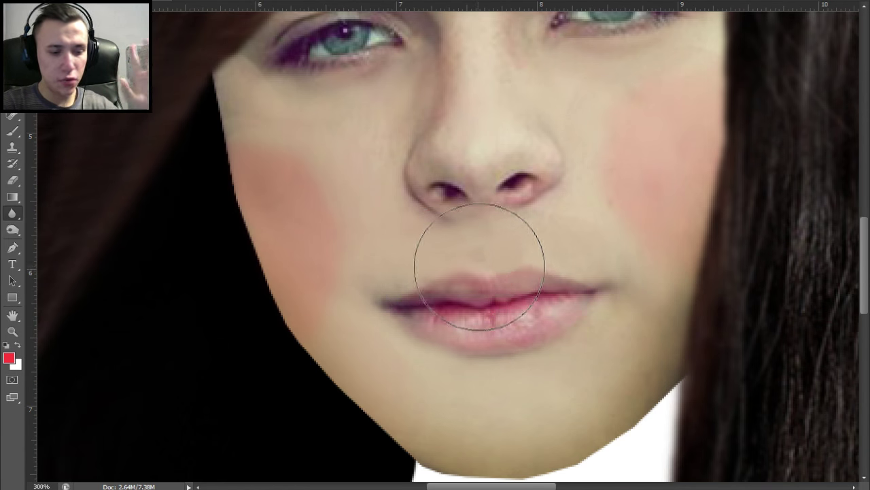
key(l)
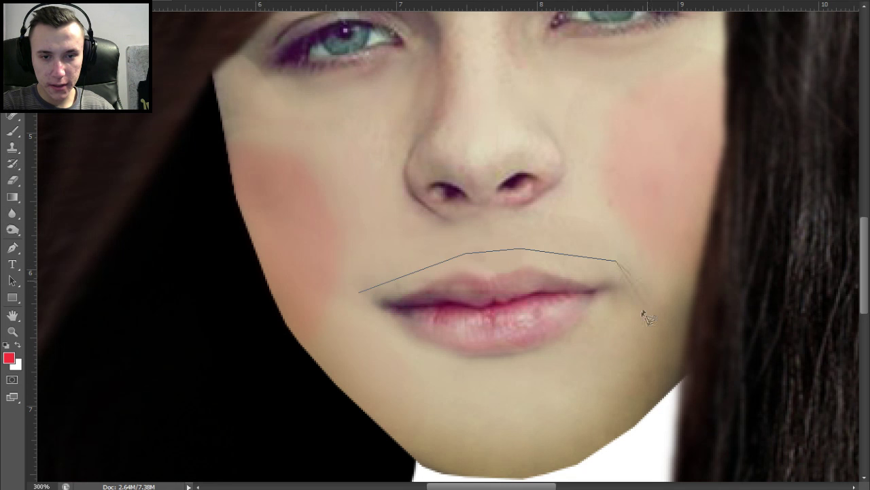
click(574, 373)
click(406, 374)
double_click(356, 316)
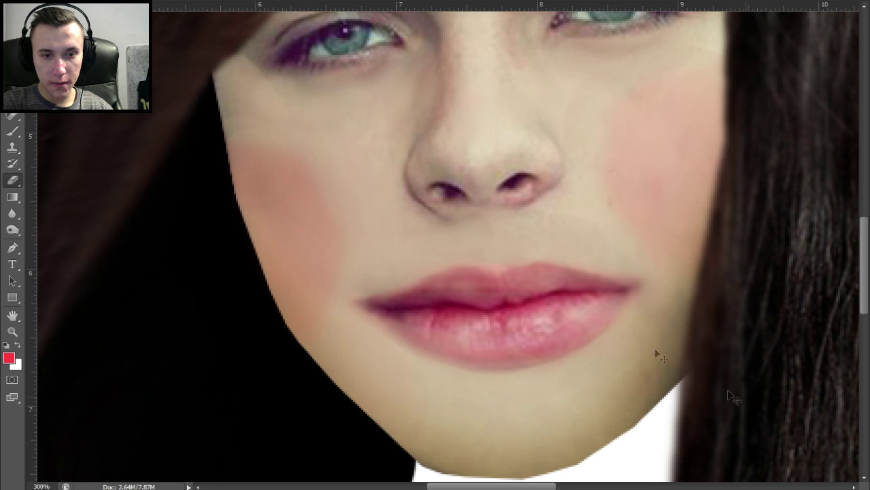
Step: Soften the contour around the nostrils with the Smudge tool
drag(867, 277, 868, 268)
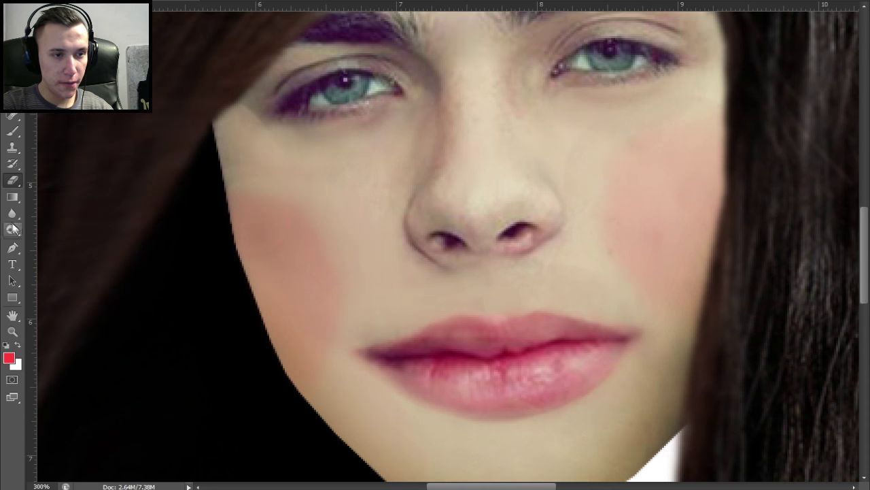
right_click(14, 214)
click(59, 235)
scroll(559, 241, down, 1)
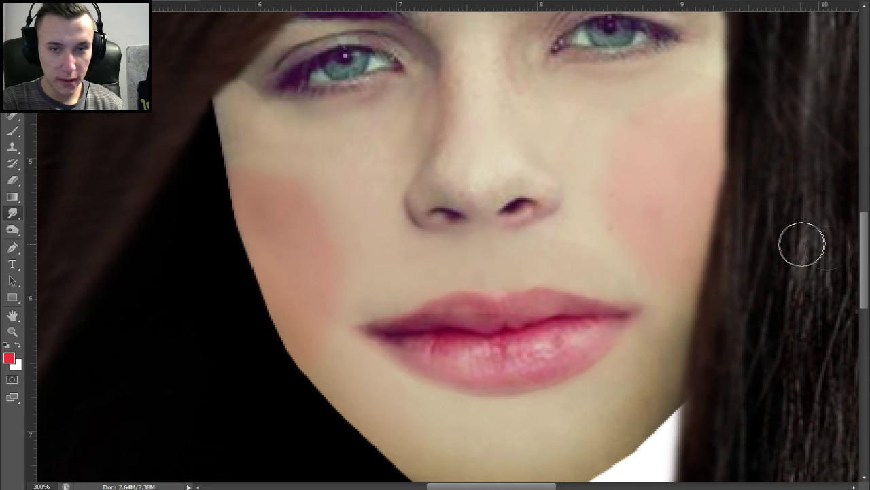
Step: Set the foreground colour to magenta and brush translucent eyeshadow over both upper eyelids up to the eyebrows
mouse_move(868, 258)
mouse_down()
mouse_move(867, 268)
mouse_move(867, 240)
mouse_up()
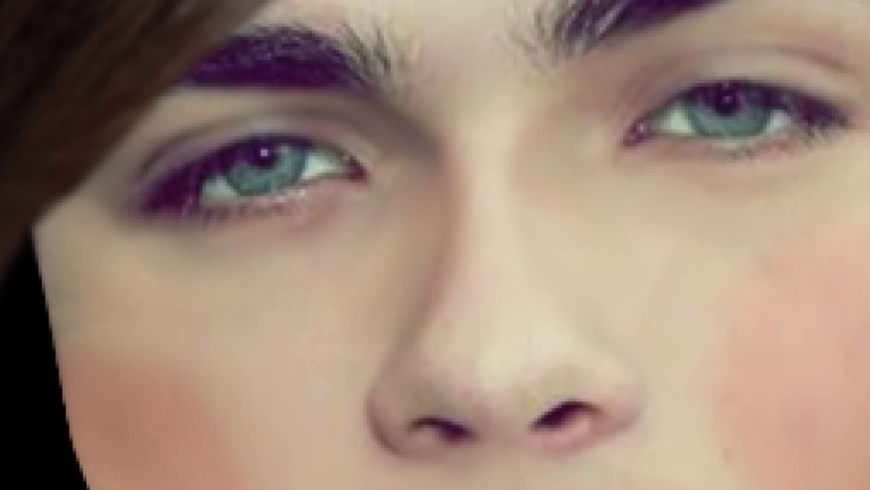
click(9, 358)
key(Return)
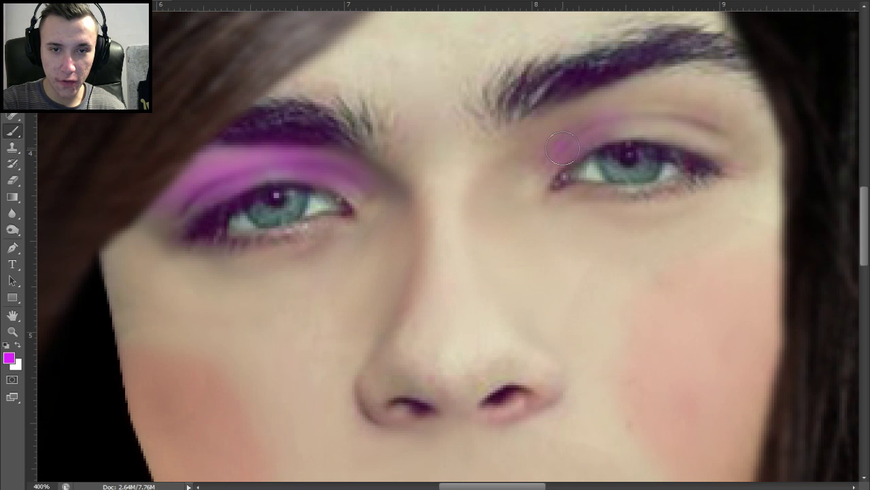
drag(562, 148, 745, 128)
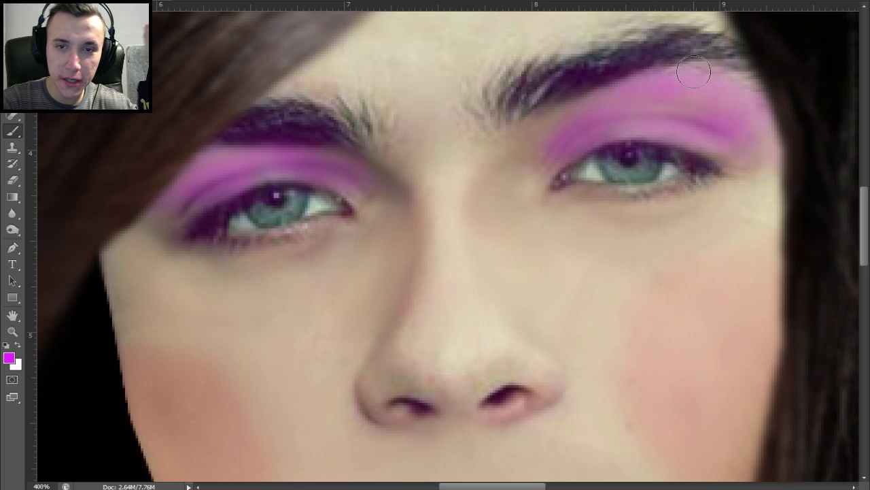
Step: Sample the skin tone beside the inner corner of the eye and blend the magenta eyeshadow on both lids
key(e)
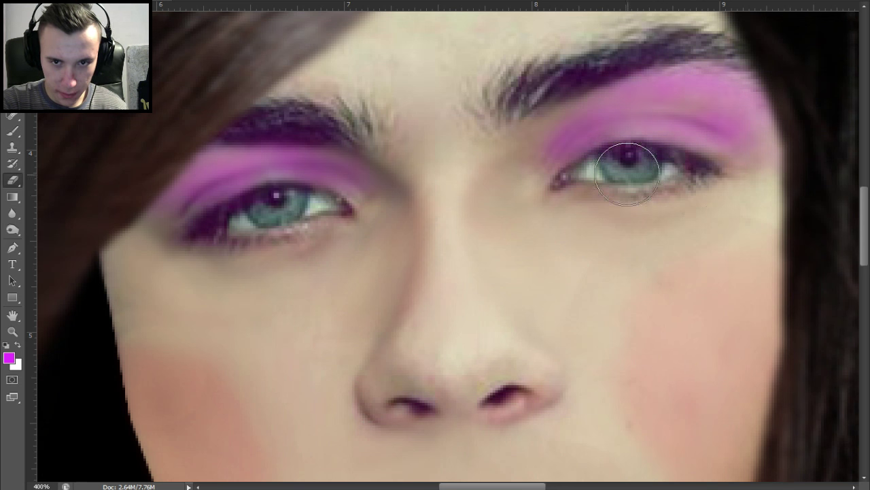
key(i)
click(516, 152)
key(b)
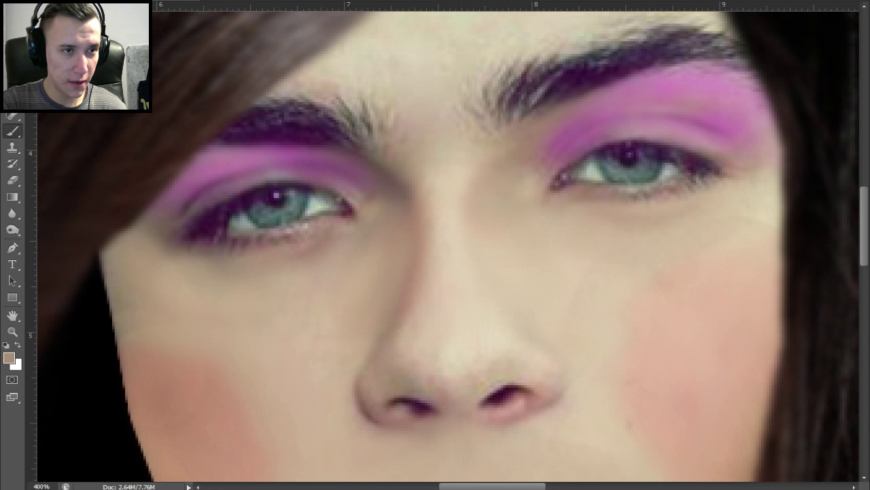
key(i)
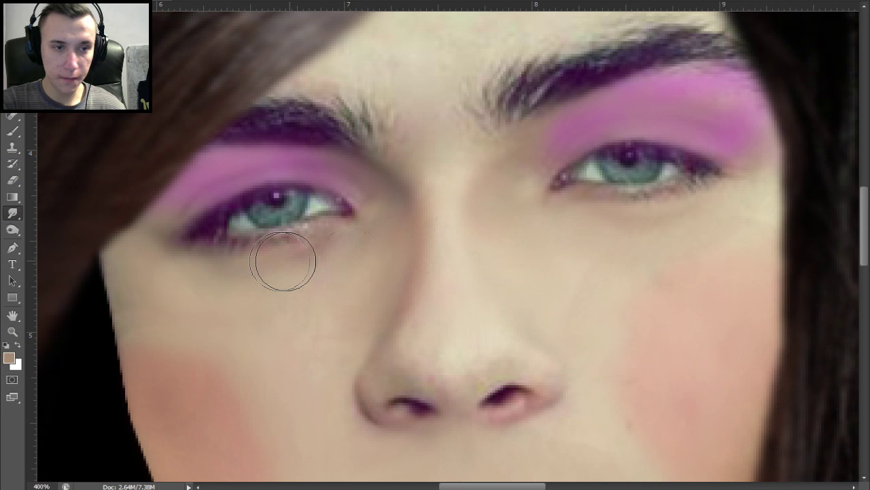
Step: Outline a winged eyeliner shape along the upper lid of the eye beside the fringe, fill it with black and deselect
key(z)
click(191, 223)
click(279, 203)
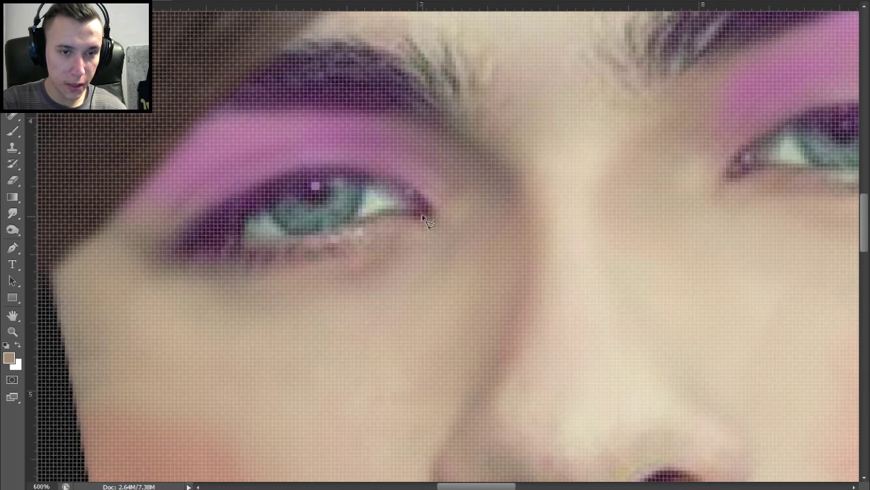
mouse_move(326, 175)
mouse_down()
mouse_move(253, 203)
mouse_move(219, 234)
mouse_up()
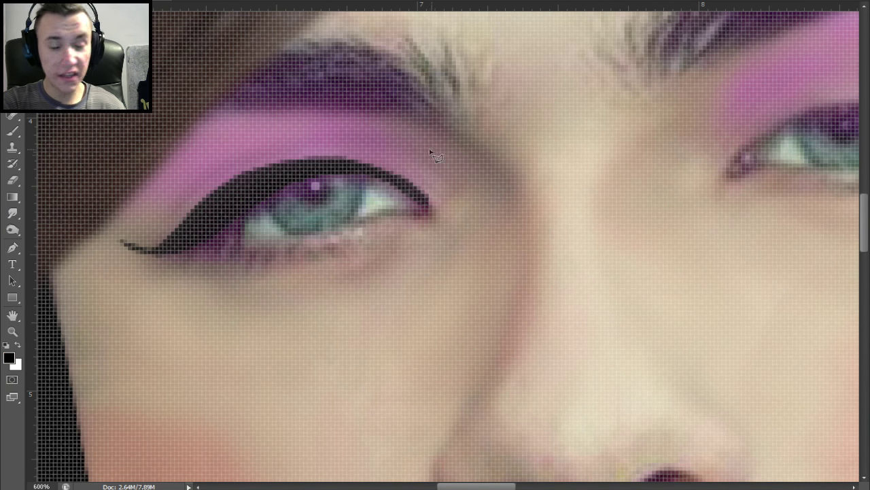
double_click(442, 154)
key(Delete)
key(ctrl+d)
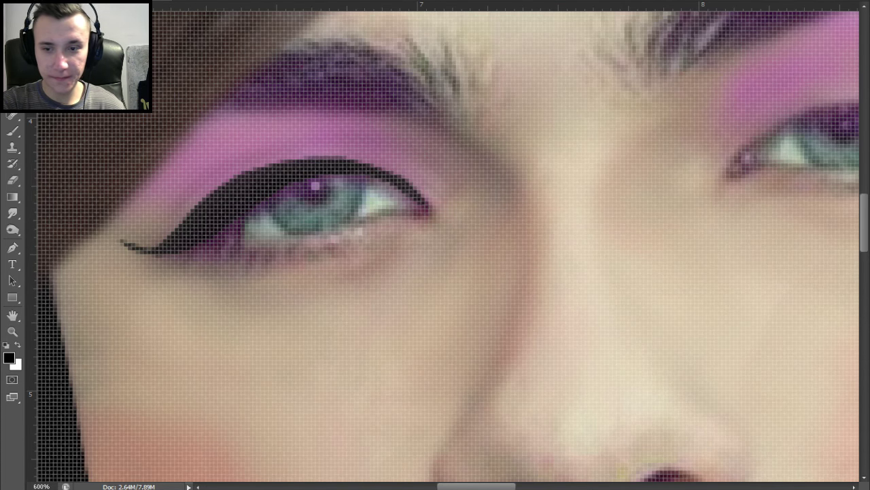
Step: Duplicate the eyeliner layer and place the mirrored copy along the upper lid of the other eye
right_click(869, 407)
click(862, 14)
click(631, 122)
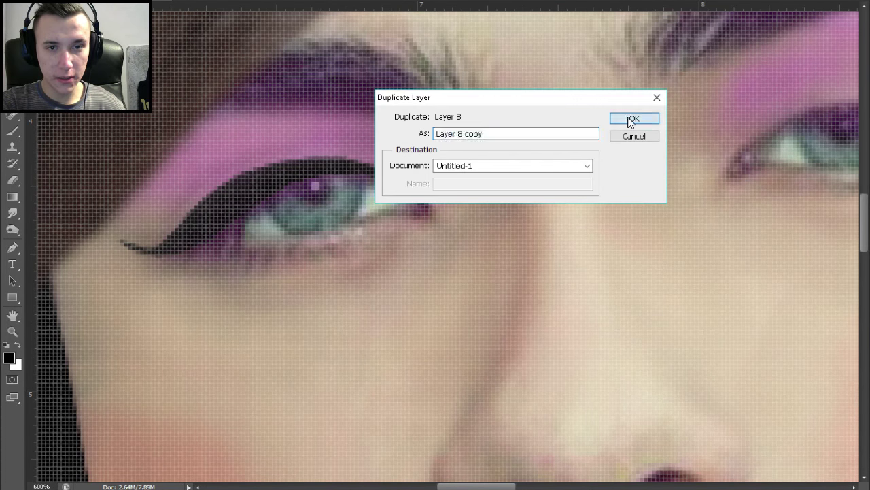
key(z)
alt+click(610, 198)
alt+click(669, 216)
alt+click(735, 213)
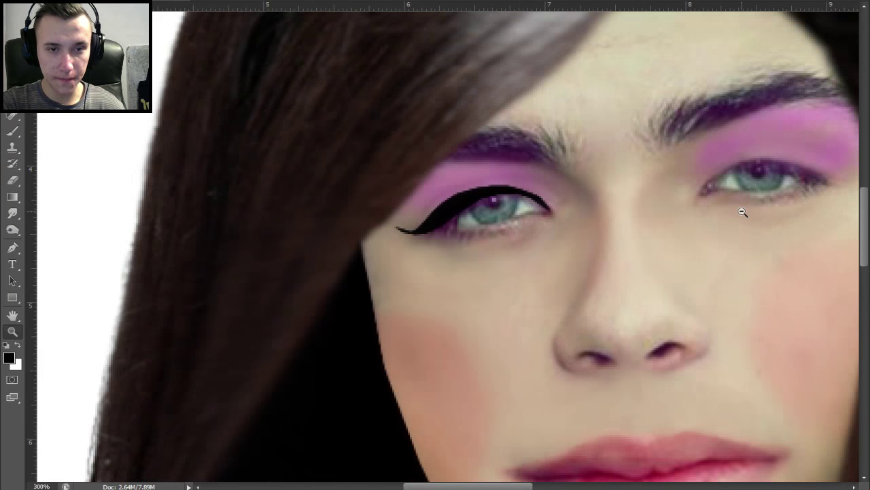
alt+click(755, 212)
click(793, 195)
click(796, 193)
key(ctrl+v)
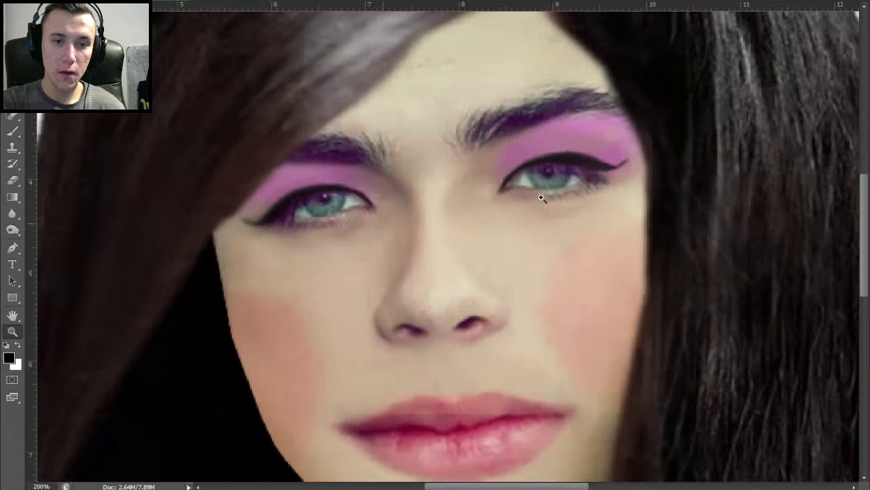
click(540, 190)
click(625, 168)
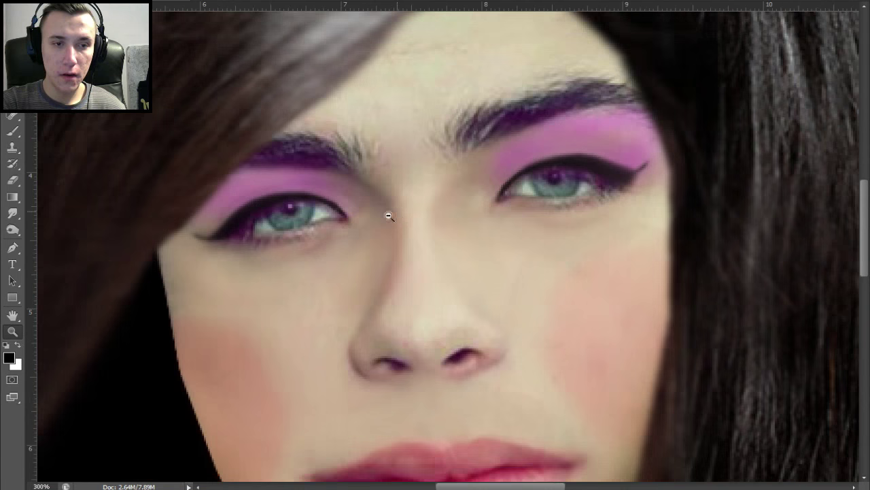
alt+click(386, 216)
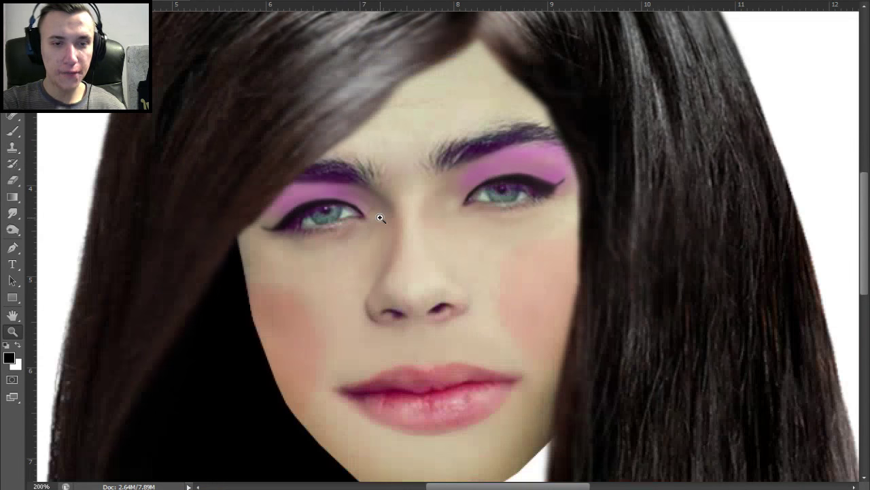
click(271, 232)
click(292, 225)
click(313, 208)
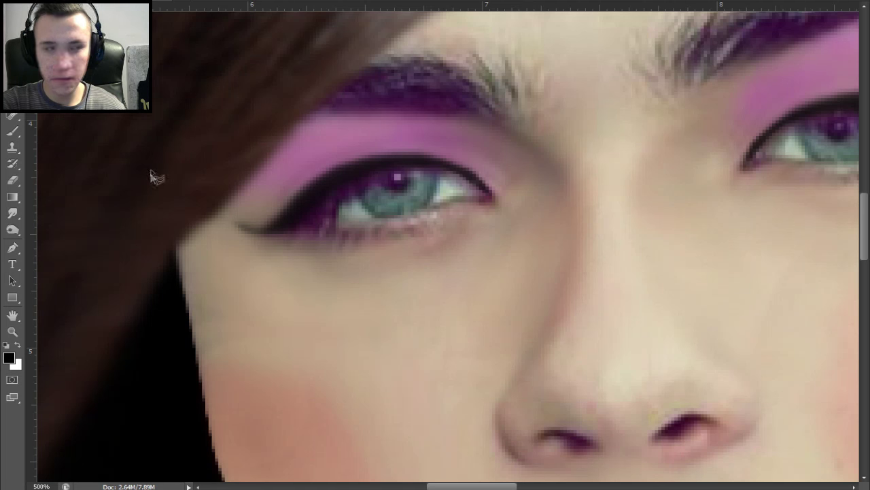
click(321, 213)
click(284, 165)
click(321, 209)
click(295, 154)
click(323, 202)
click(327, 137)
click(339, 184)
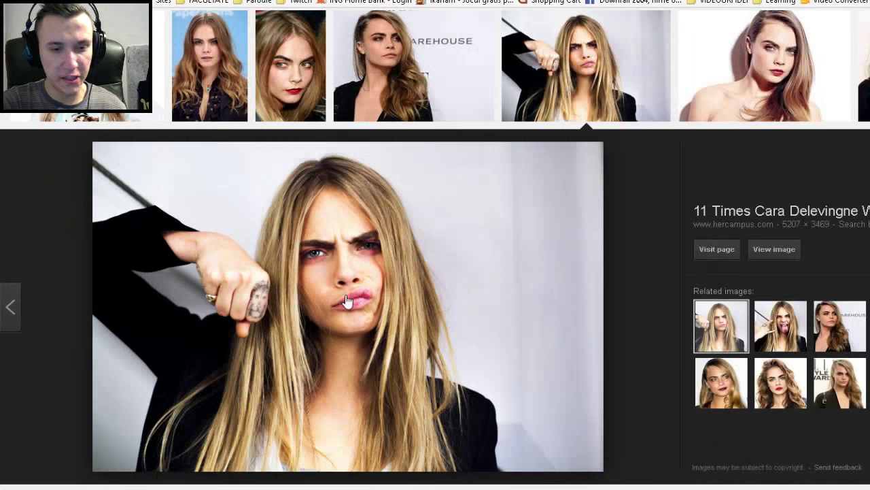
Step: Bring in the eyelash PNG, scale it down and fit it along the upper lid of the eye beside the fringe
scroll(168, 40, up, 5)
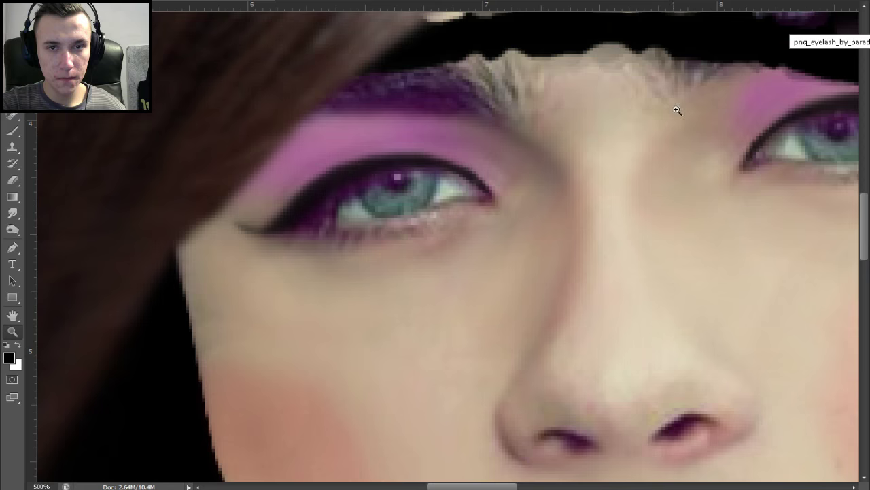
scroll(676, 111, down, 5)
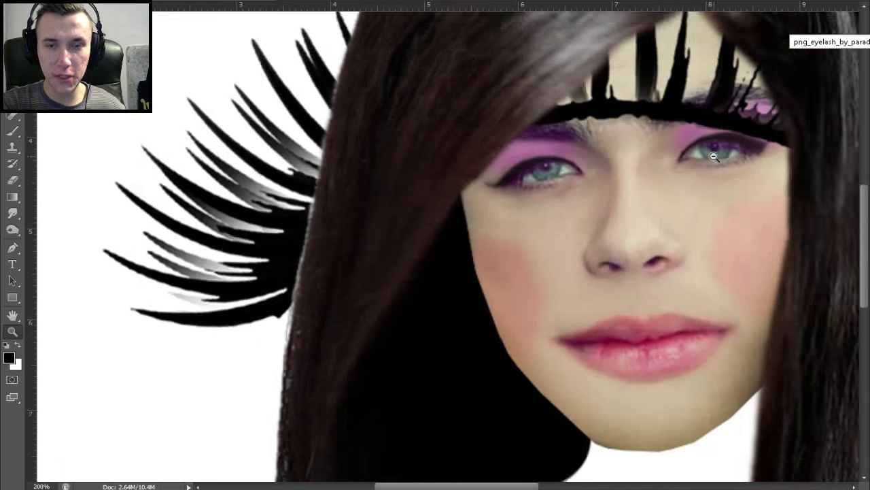
alt+click(714, 157)
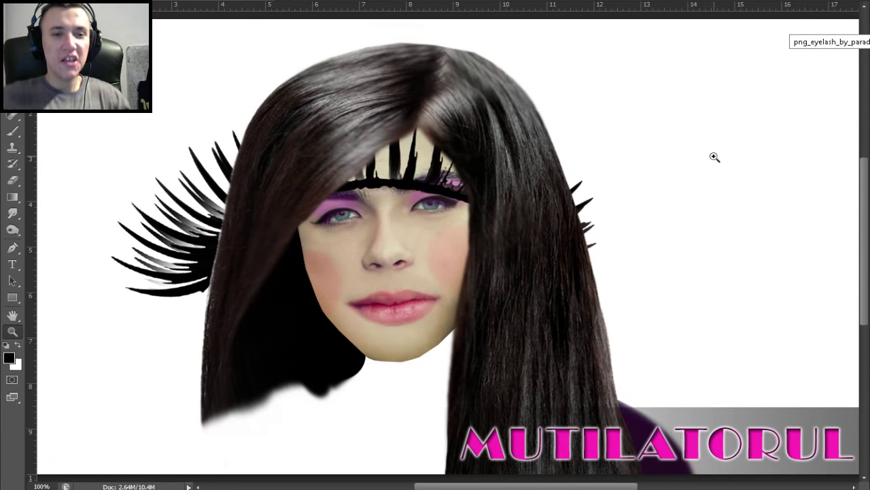
click(233, 195)
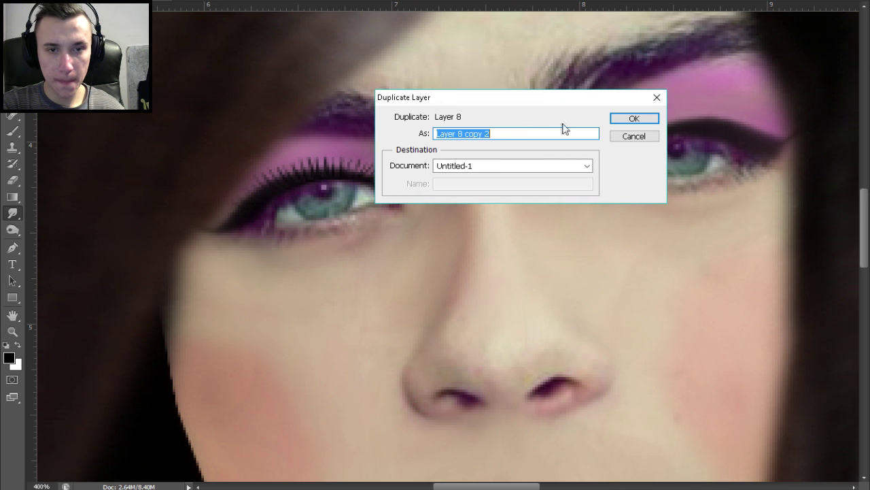
Step: Duplicate the eyelash layer and mirror the copy onto the upper lid of the other eye
click(647, 119)
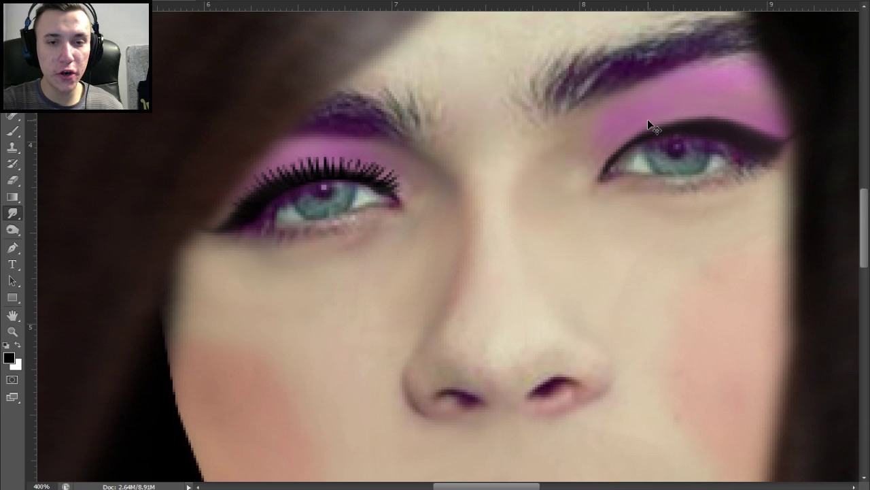
key(ctrl+t)
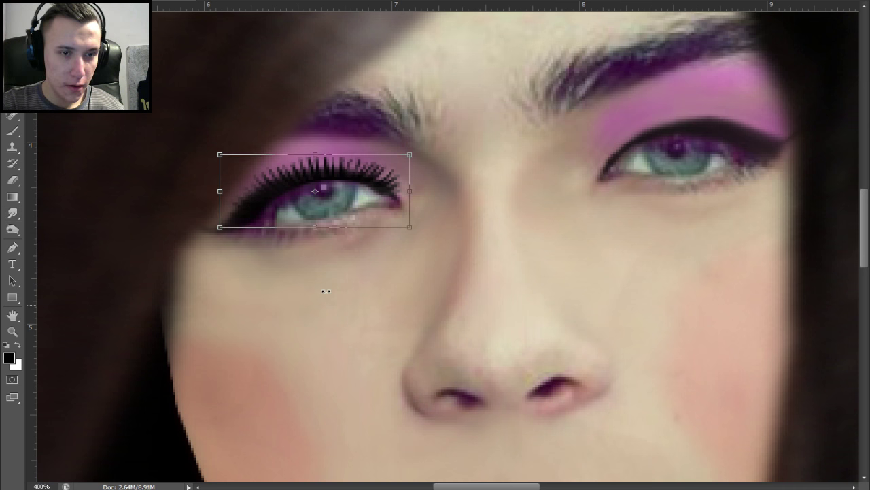
right_click(363, 197)
key(Escape)
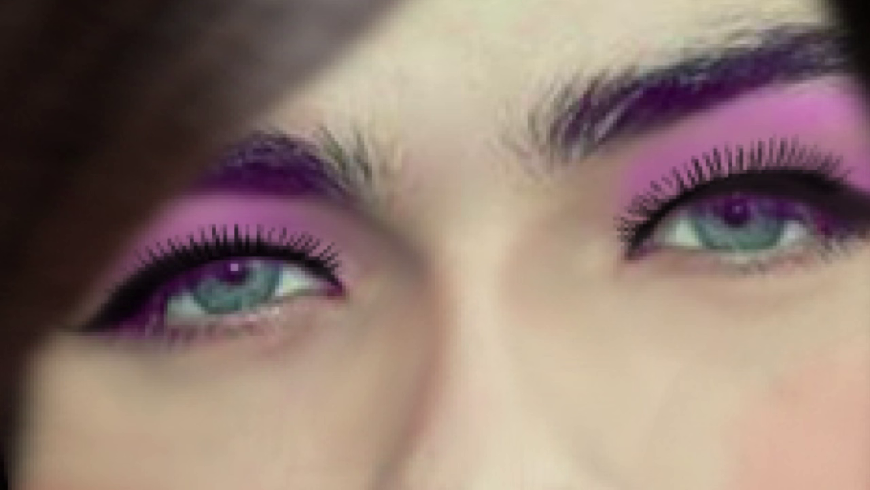
Step: Darken both eyebrows along their full length with the Burn tool, filling in the sparse inner ends
drag(395, 249, 401, 473)
mouse_move(255, 153)
mouse_down()
mouse_move(364, 180)
mouse_move(351, 147)
mouse_move(363, 142)
mouse_move(402, 192)
mouse_up()
mouse_move(286, 134)
mouse_down()
mouse_move(336, 154)
mouse_move(380, 136)
mouse_up()
drag(545, 156, 731, 65)
drag(540, 126, 771, 46)
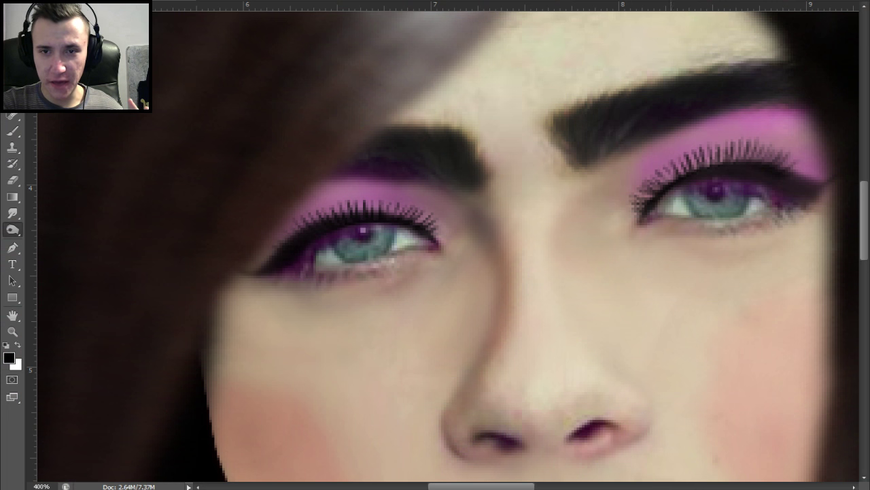
drag(608, 154, 779, 111)
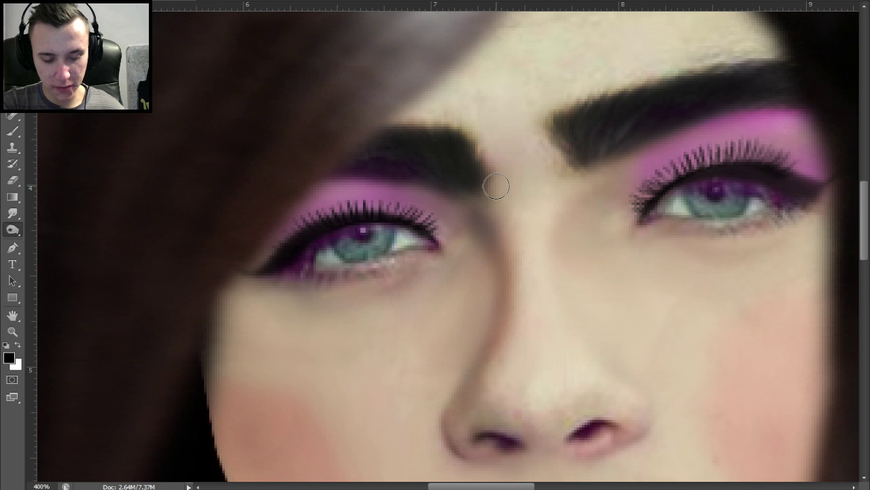
key(ctrl+z)
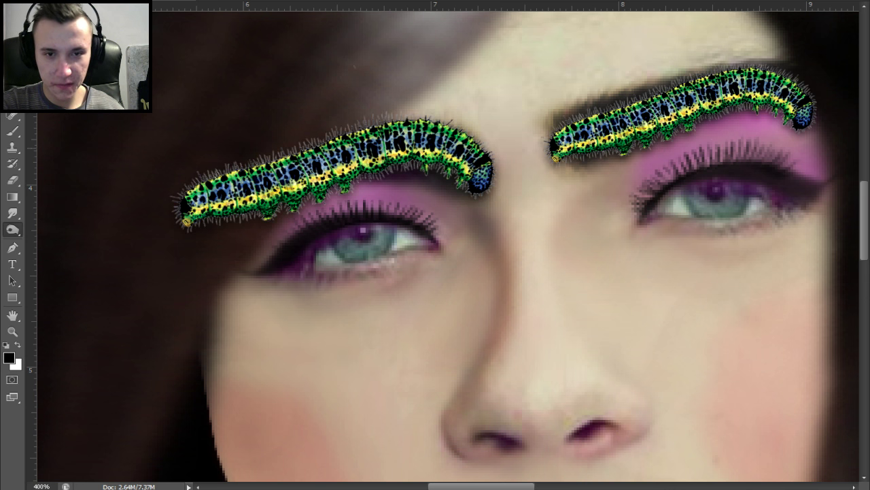
key(ctrl+z)
Step: Trim the upper edge of the eyebrow beside the fringe by cloning skin into a polygonal selection above it, and deselect
key(z)
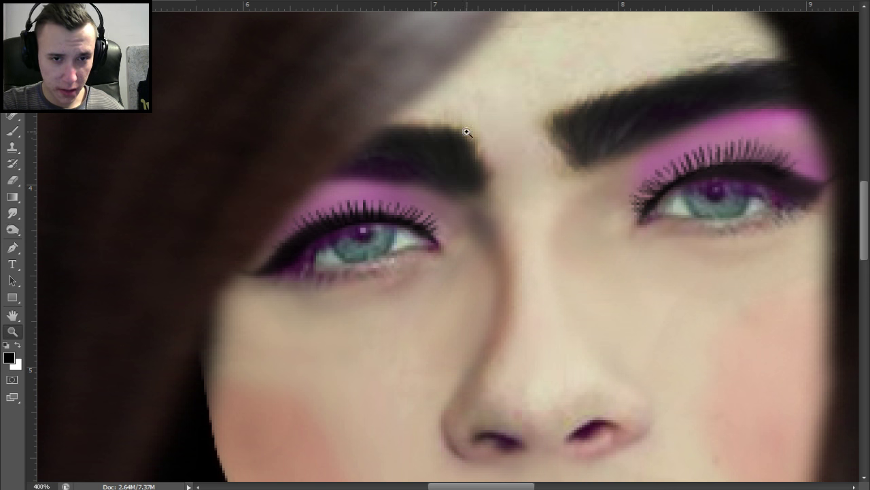
alt+click(485, 166)
alt+click(486, 165)
alt+click(485, 165)
drag(325, 190, 577, 219)
key(l)
click(499, 190)
click(293, 172)
click(320, 112)
double_click(497, 134)
key(s)
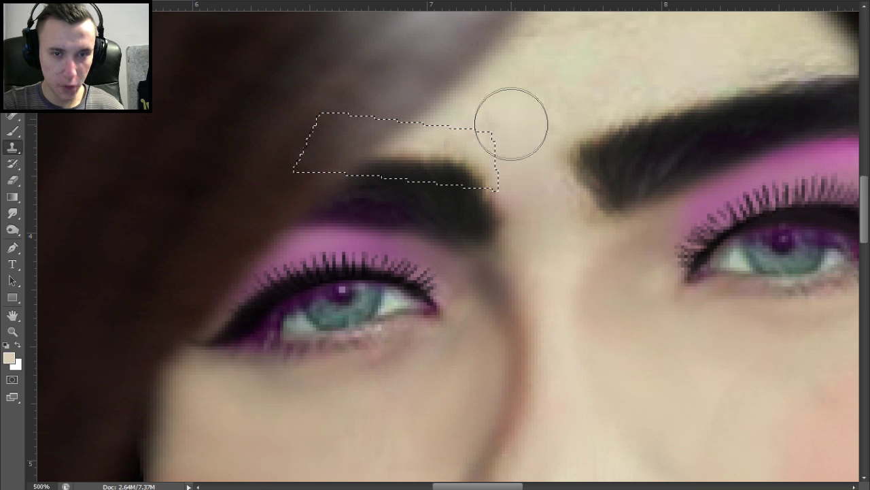
alt+click(512, 126)
drag(458, 160, 276, 142)
key(ctrl+d)
Step: Select the area between the brows and above the other eyebrow, and clone skin into it to give that brow a clean upper edge
key(l)
drag(707, 163, 542, 163)
click(421, 142)
click(402, 171)
click(630, 96)
click(754, 102)
click(766, 49)
click(567, 46)
double_click(357, 74)
key(s)
drag(445, 128, 422, 141)
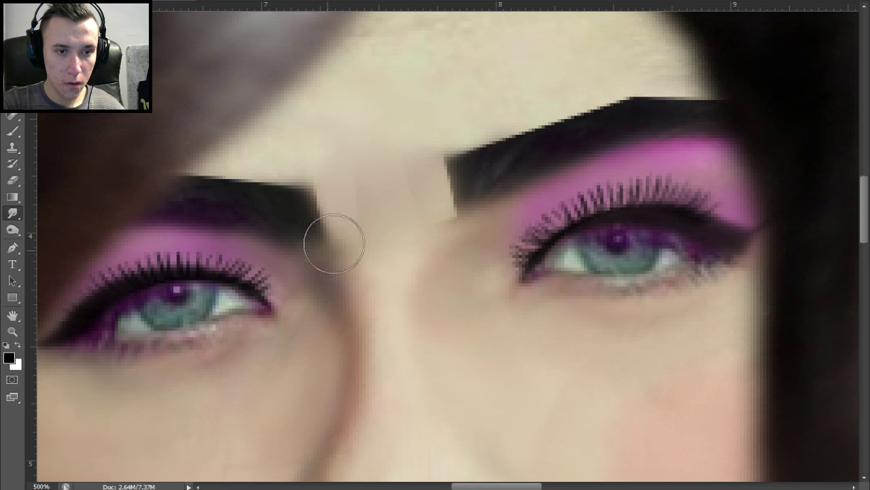
Step: Smudge the skin between the eyebrows and soften the upper edges of both brows with the Blur tool
mouse_move(334, 243)
mouse_down()
mouse_move(314, 202)
mouse_move(409, 170)
mouse_move(426, 211)
mouse_move(441, 170)
mouse_up()
right_click(13, 213)
click(61, 211)
drag(197, 180, 286, 184)
drag(478, 145, 720, 102)
key(z)
alt+click(414, 221)
alt+click(333, 215)
alt+click(333, 216)
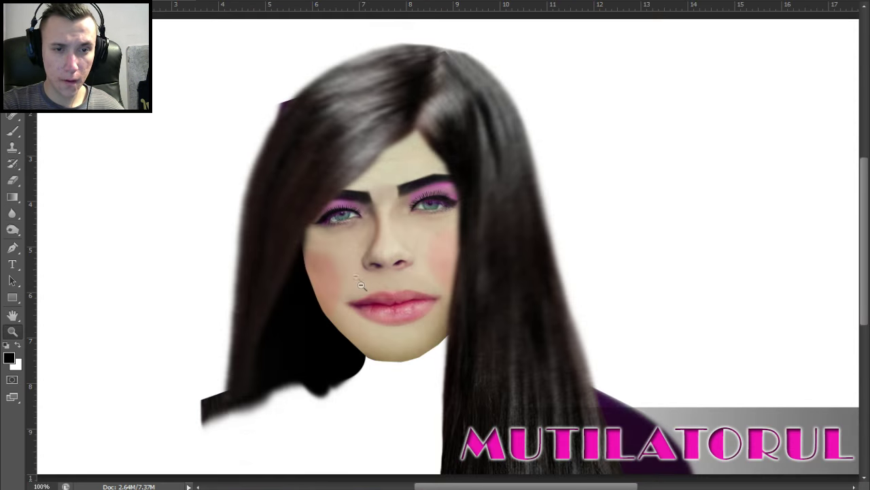
alt+click(333, 216)
Step: Lasso the nose, copy it to a new layer and scale the copy down slightly
click(392, 284)
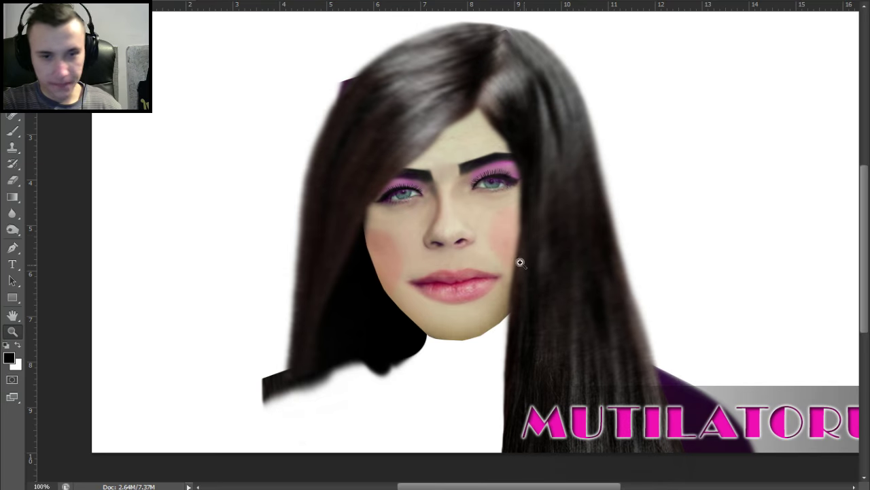
click(461, 236)
click(461, 236)
key(l)
drag(363, 200, 364, 201)
key(ctrl+j)
key(ctrl+t)
drag(532, 292, 512, 283)
drag(472, 230, 470, 227)
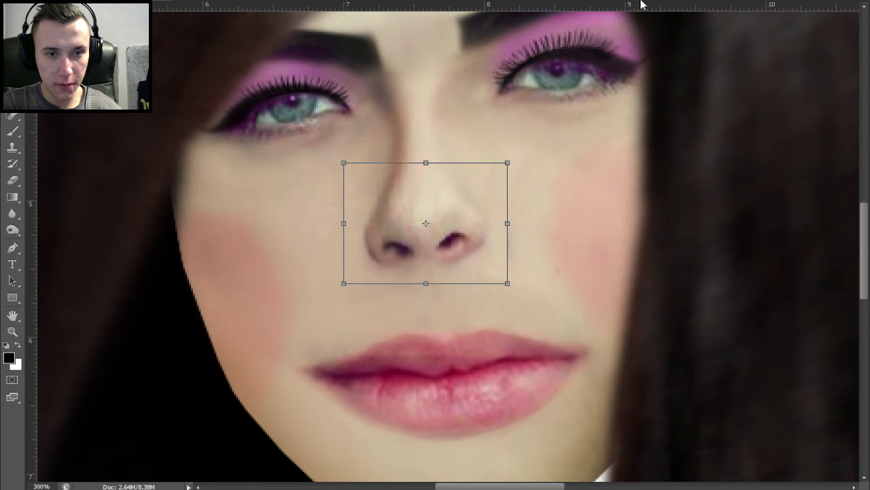
key(Return)
Step: Blend the edges of the smaller nose copy into the surrounding skin with the Smudge tool
key(e)
click(13, 212)
drag(516, 257, 514, 212)
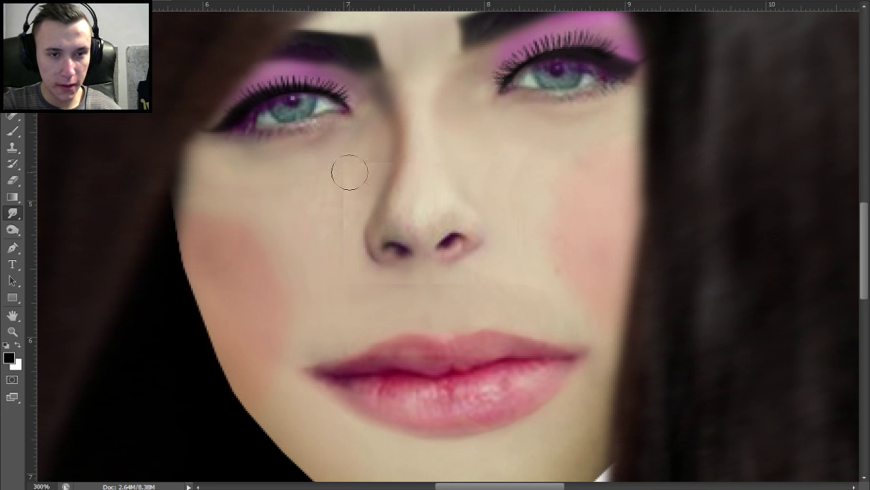
mouse_move(358, 167)
mouse_down()
mouse_move(443, 290)
mouse_move(513, 291)
mouse_move(493, 286)
mouse_up()
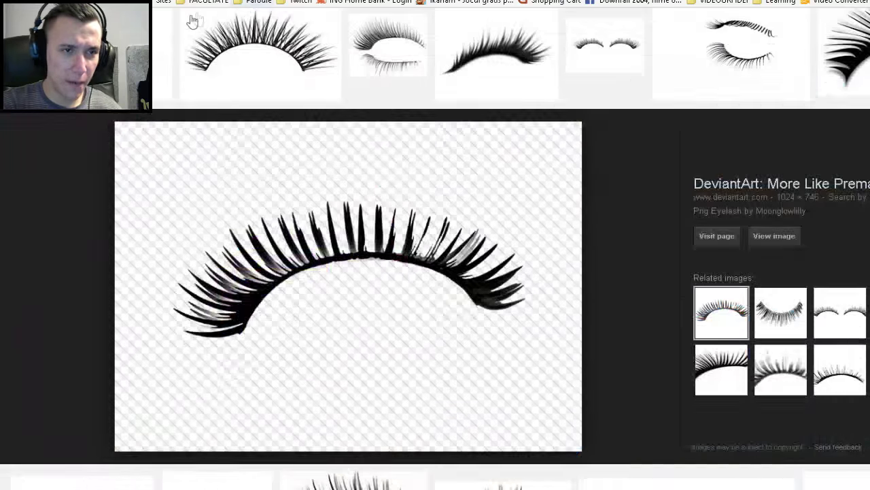
Step: In the browser, search Google Images for face makeup with "machiaj f" and open the close-up portrait of a blonde woman
scroll(197, 68, up, 3)
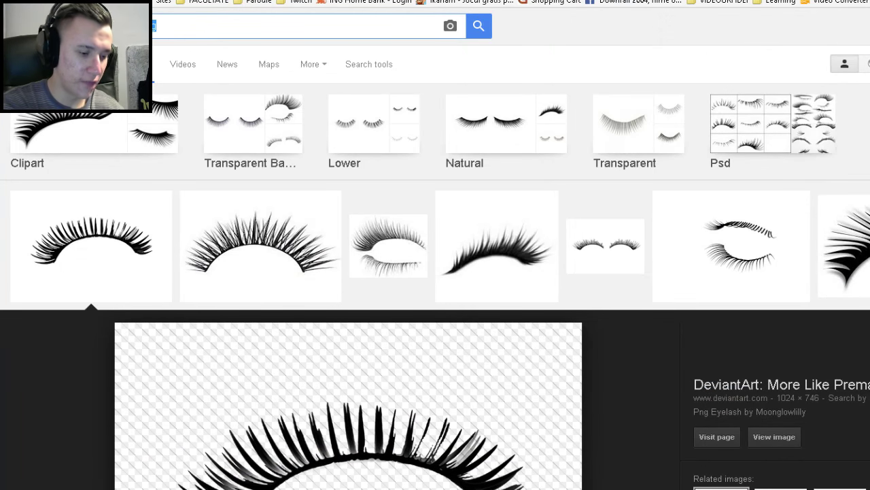
text(machiaj f)
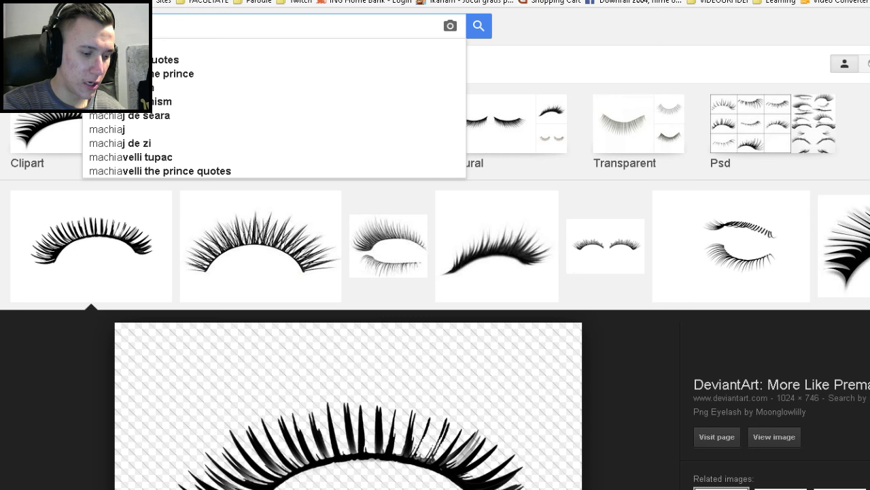
key(Return)
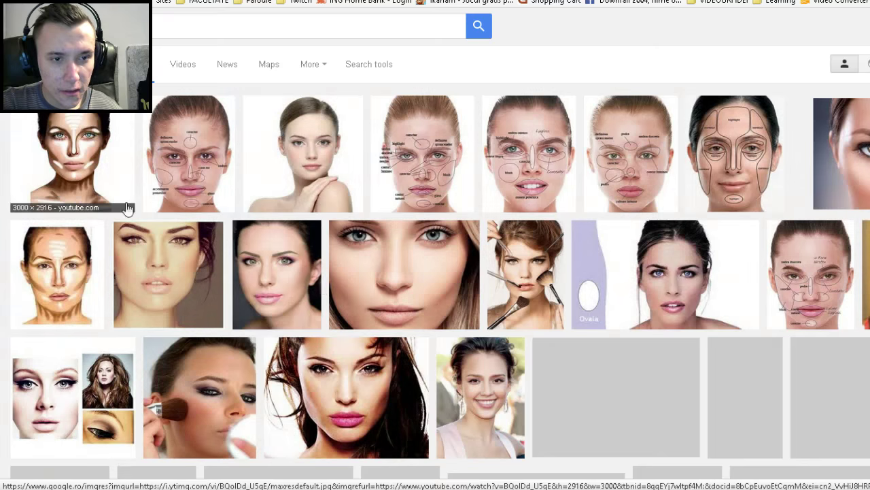
click(425, 262)
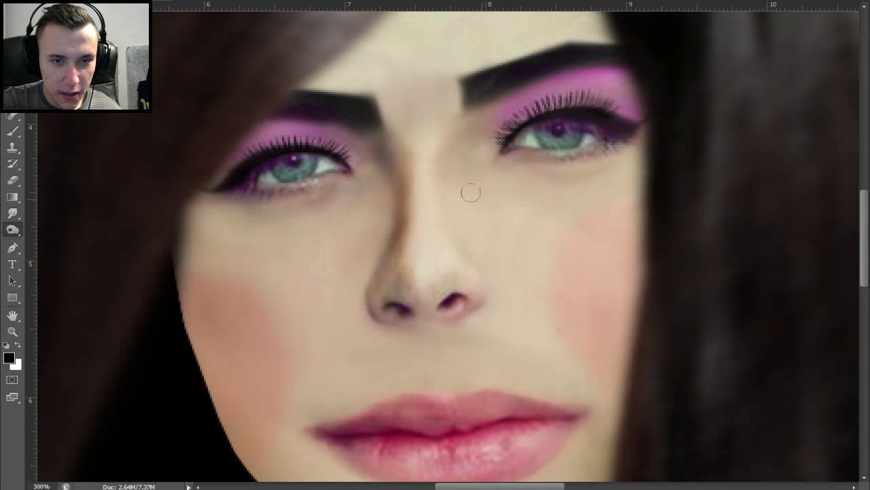
Step: Darken the lower lash line of the eye beside the fringe with the Burn tool
key(z)
click(306, 205)
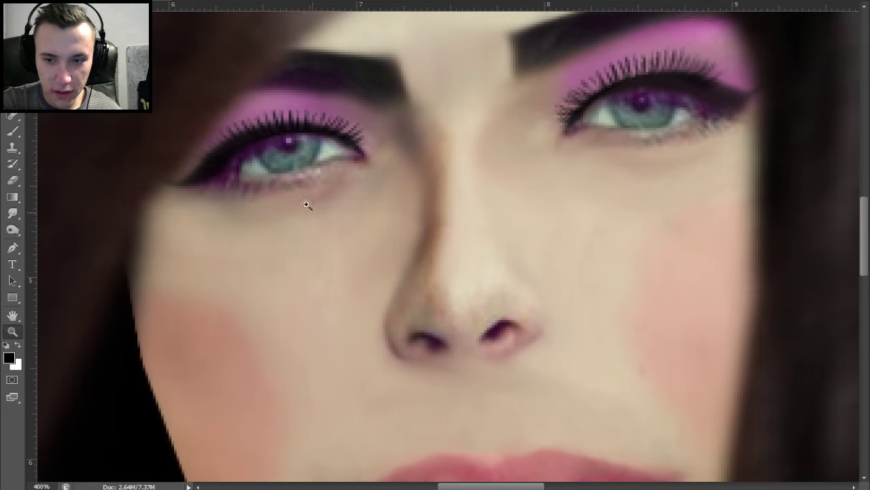
click(306, 205)
right_click(13, 212)
click(43, 215)
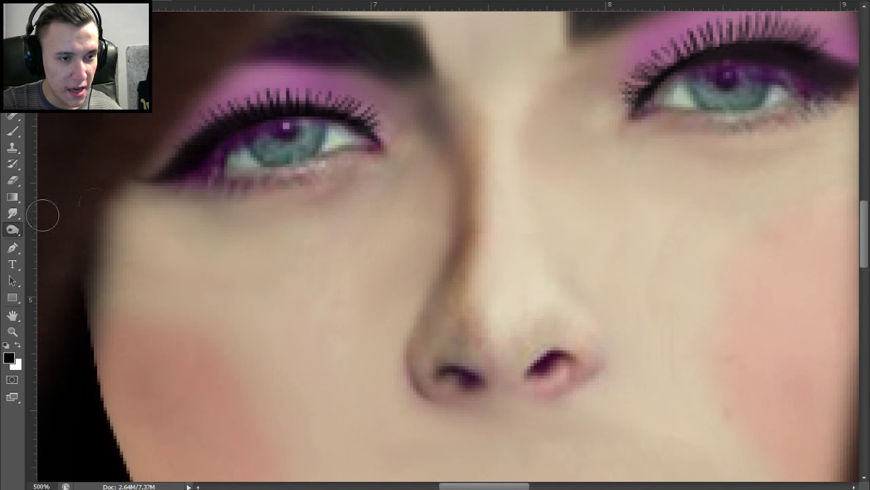
mouse_move(378, 169)
mouse_down()
mouse_move(304, 211)
mouse_move(248, 219)
mouse_up()
key(ctrl+z)
mouse_move(372, 159)
mouse_down()
mouse_move(282, 190)
mouse_move(207, 196)
mouse_move(375, 151)
mouse_move(256, 184)
mouse_move(223, 186)
mouse_up()
key(ctrl+z)
key(ctrl+z)
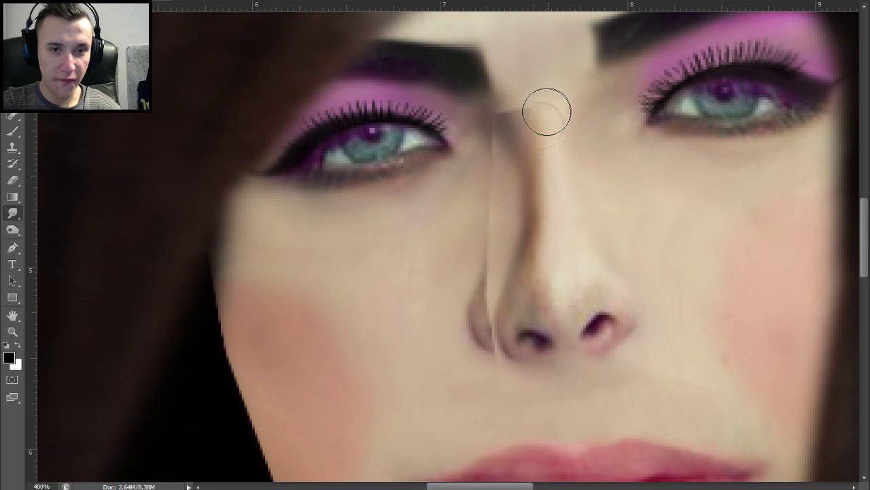
Step: Smudge away the seam around the narrowed nose copy at the bridge and along the cheek
mouse_move(546, 113)
mouse_down()
mouse_move(536, 126)
mouse_move(500, 95)
mouse_move(544, 123)
mouse_move(515, 66)
mouse_up()
key(e)
key(e)
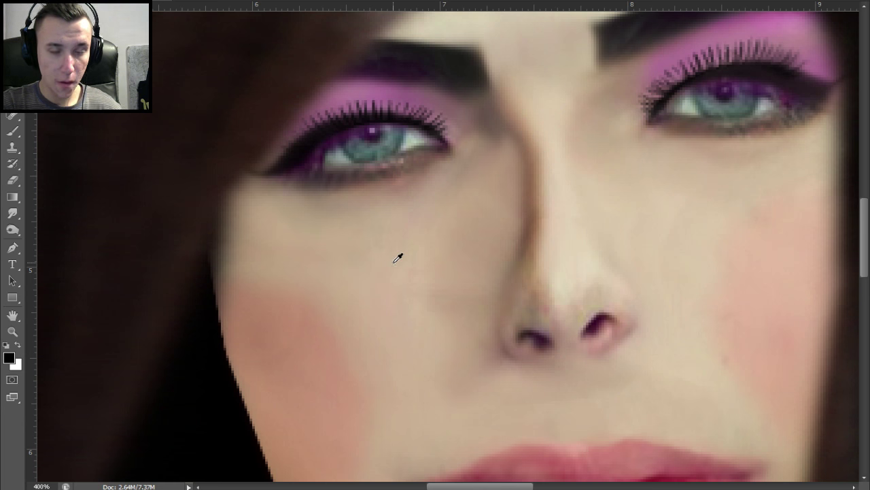
Step: Try to burn a cheek contour towards the mouth inside a selection of the face layer's pixels, and deselect
key(z)
alt+click(453, 317)
alt+click(456, 318)
alt+click(452, 337)
click(367, 377)
click(368, 377)
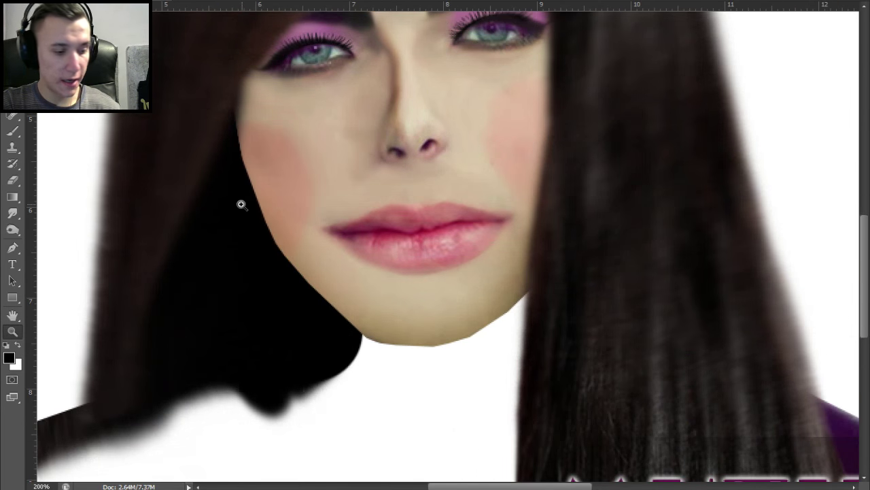
click(240, 204)
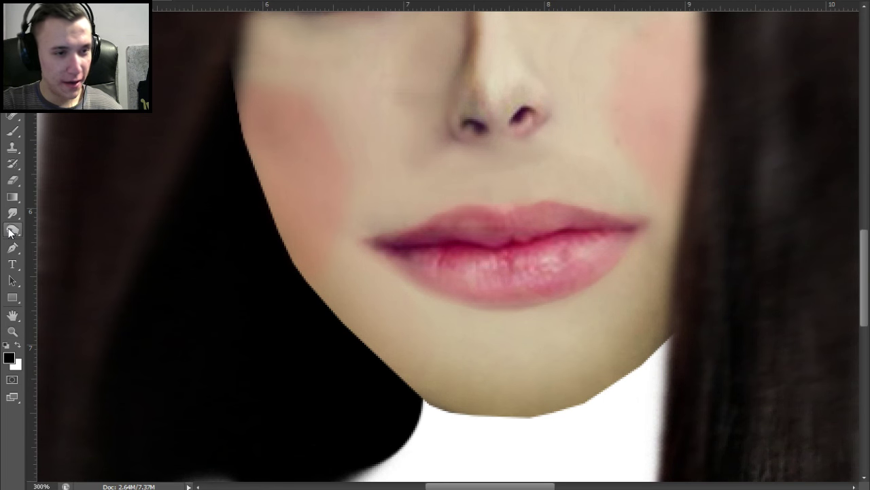
click(9, 225)
right_click(869, 410)
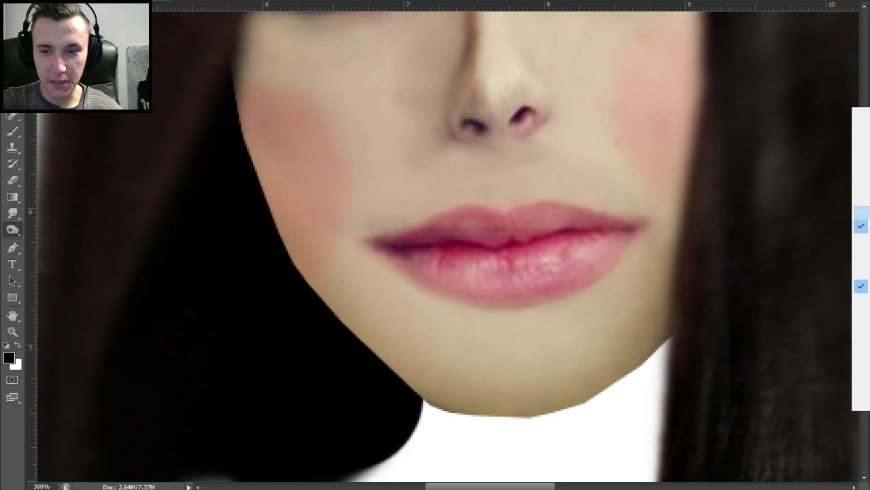
click(864, 147)
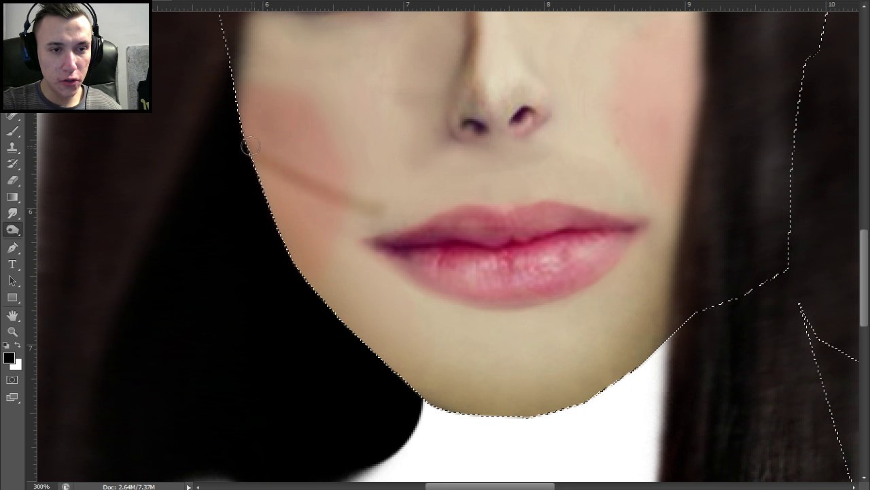
key(ctrl+d)
Step: Cut away the outer edges of the cheeks and jaw along a lasso outline to slim and taper the lower face
right_click(12, 213)
click(58, 208)
mouse_move(175, 211)
mouse_down()
mouse_move(163, 245)
mouse_move(173, 272)
mouse_move(340, 469)
mouse_up()
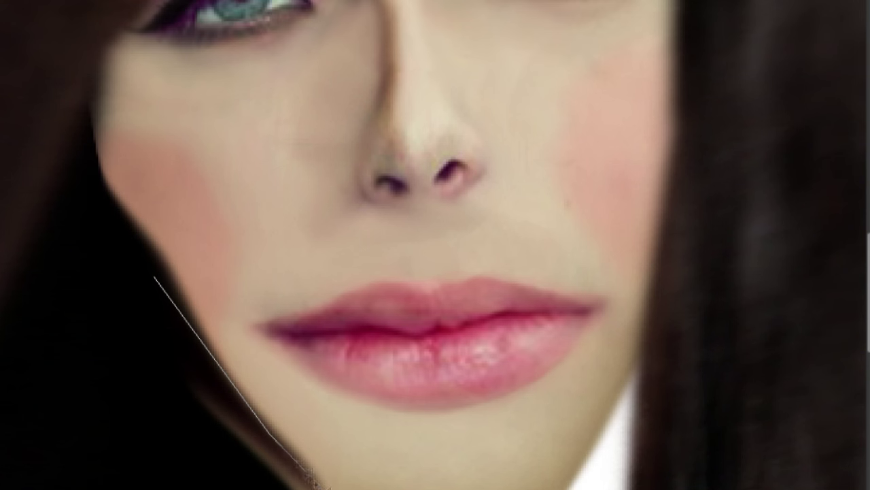
click(565, 476)
click(641, 349)
click(696, 298)
click(695, 476)
click(93, 441)
double_click(83, 280)
key(Delete)
key(ctrl+d)
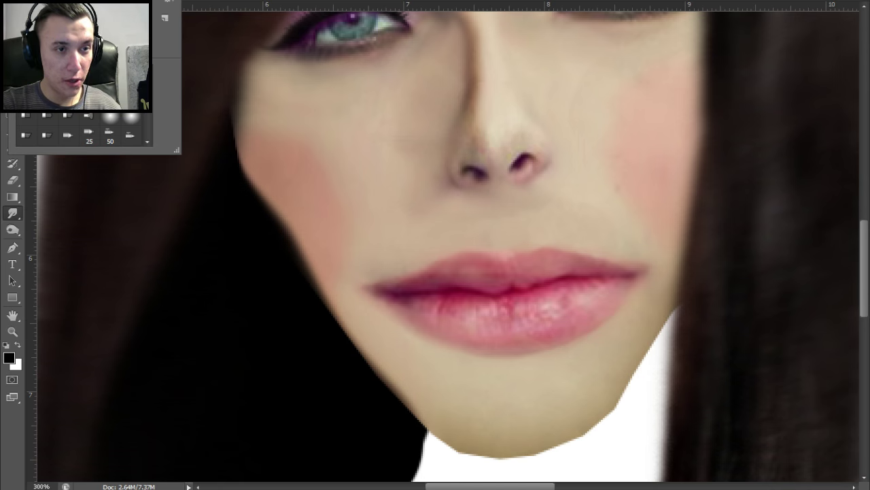
Step: Smooth the cut cheek and jaw edge with the Smudge tool and blur the outline of the chin
click(267, 193)
drag(267, 193, 243, 164)
mouse_move(305, 285)
mouse_down()
mouse_move(295, 268)
mouse_move(308, 287)
mouse_up()
mouse_move(322, 313)
mouse_down()
mouse_move(349, 333)
mouse_move(389, 394)
mouse_up()
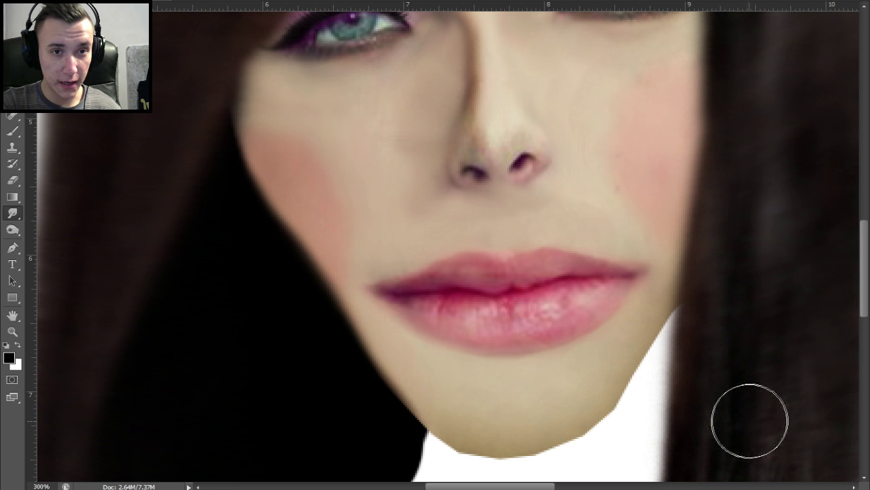
key(shift+r)
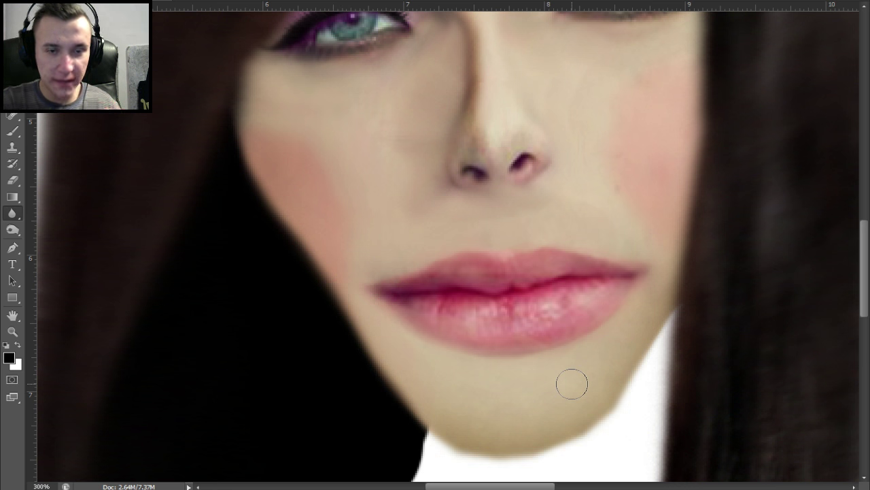
Step: Sample the light skin tone of the nose, paint over the brown patches near its tip and blend them with the Smudge tool
key(z)
click(447, 100)
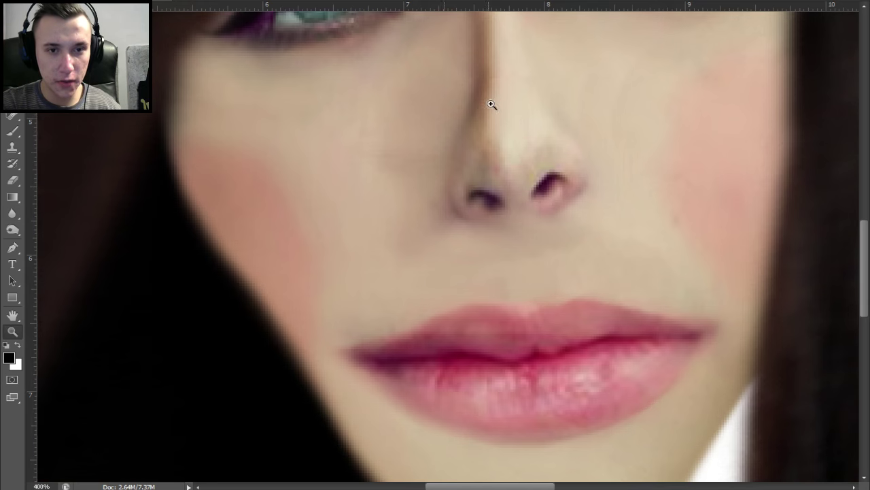
key(i)
click(517, 125)
key(b)
mouse_move(506, 133)
mouse_down()
mouse_move(496, 131)
mouse_move(502, 118)
mouse_up()
mouse_move(488, 167)
mouse_down()
mouse_move(550, 155)
mouse_move(523, 231)
mouse_up()
drag(13, 213, 54, 233)
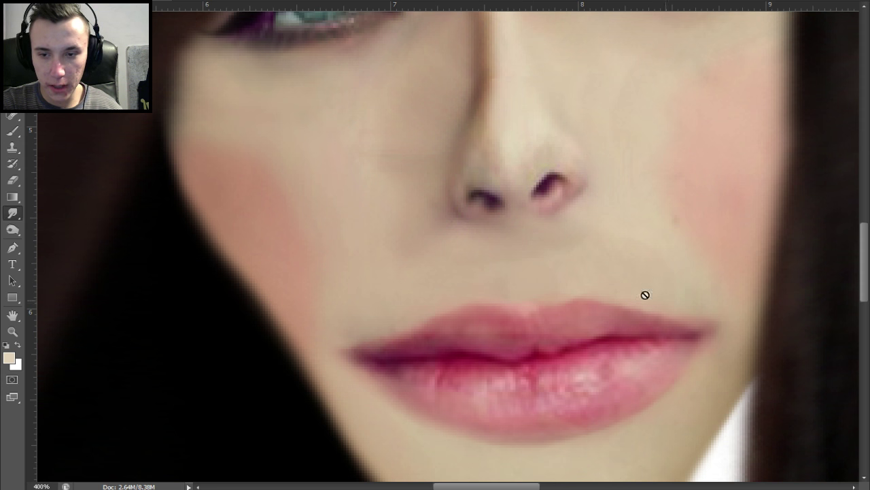
key(z)
alt+click(560, 253)
alt+click(560, 253)
alt+click(560, 253)
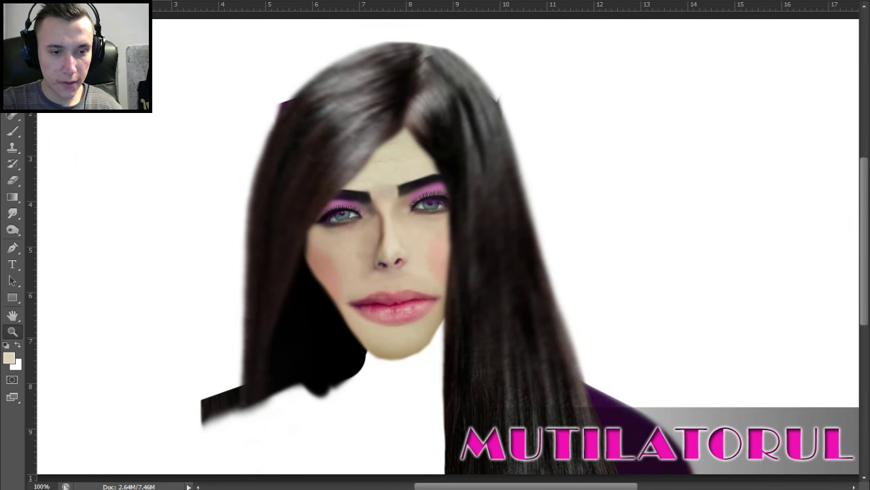
Step: Switch to the browser, search Google Images for super model hair and browse the results for a hair reference
key(alt+Tab)
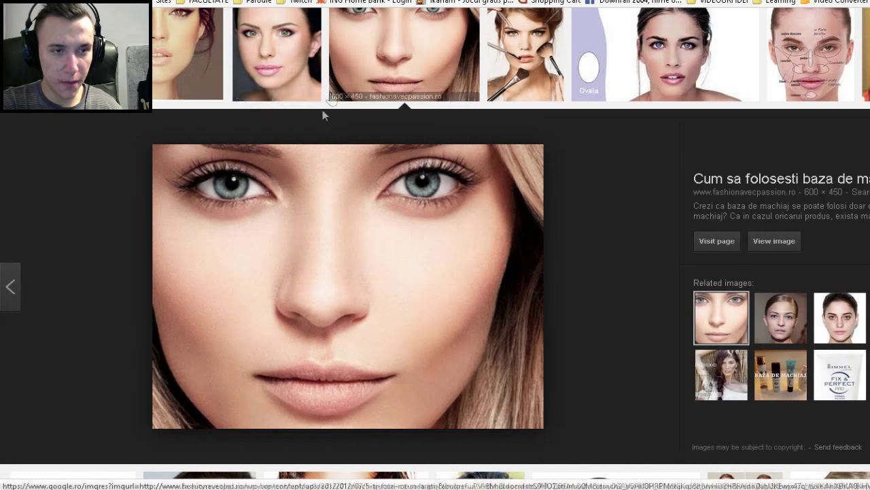
scroll(322, 109, up, 3)
triple_click(136, 25)
text(super)
key(Return)
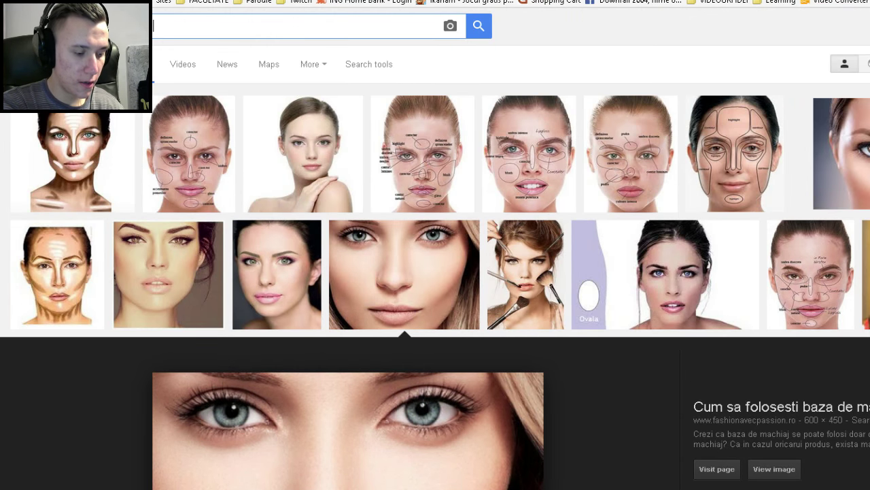
text(hair)
key(Return)
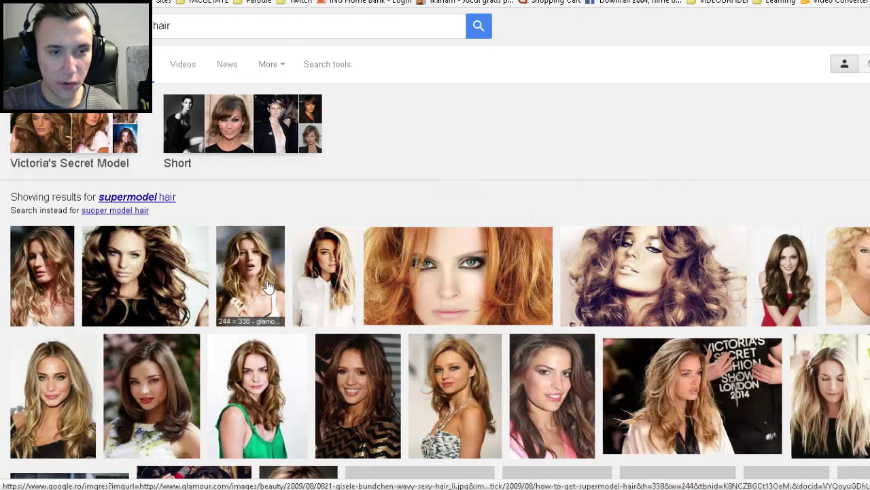
scroll(418, 333, down, 1)
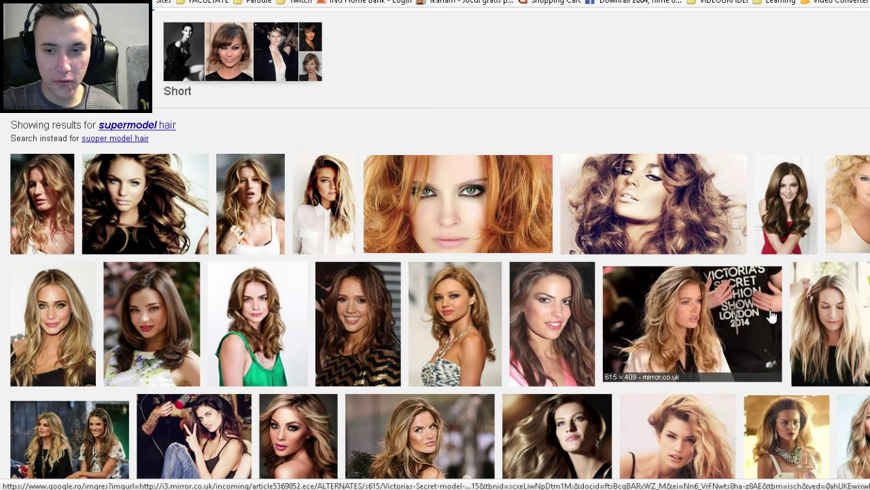
scroll(707, 326, down, 3)
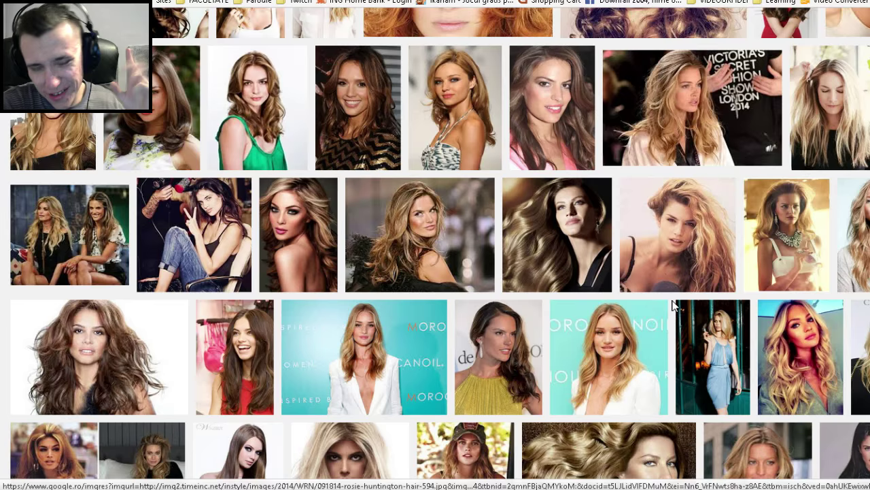
Step: Open the Wigsbuy photo of the woman with long straight brown hair and copy it into the portrait document
scroll(628, 319, down, 3)
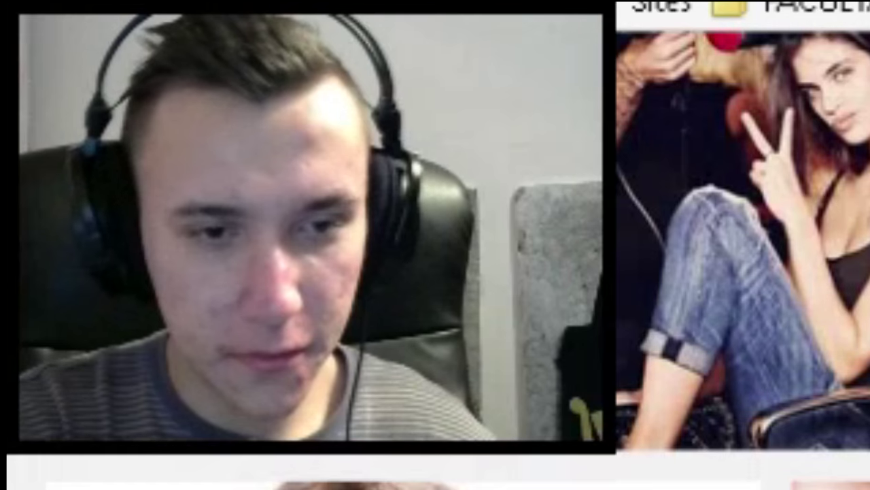
click(237, 299)
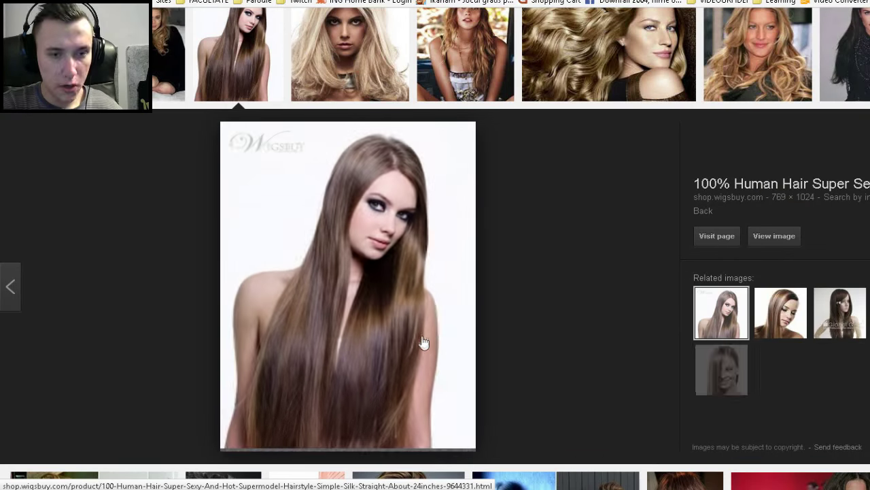
right_click(380, 294)
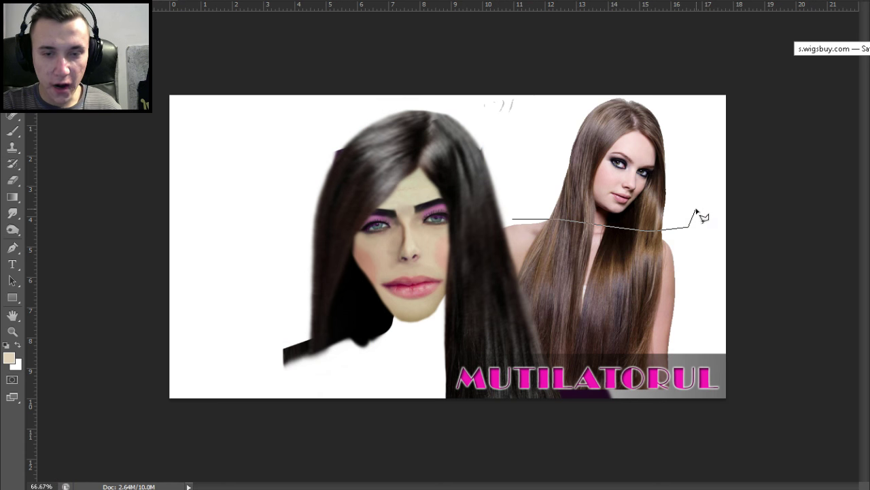
Step: Try outlining the pasted photo below the chin with the Polygonal Lasso, drop the selection and delete the pasted photo
double_click(697, 210)
key(ctrl+d)
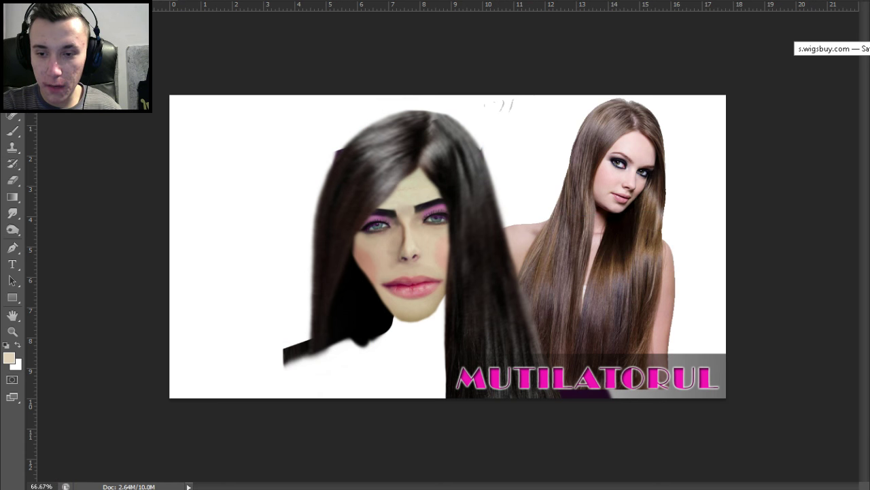
key(Delete)
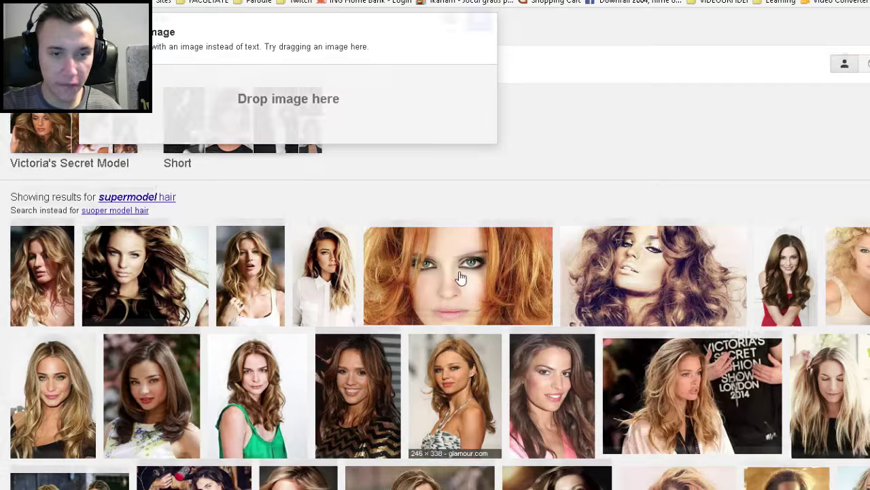
Step: Return to the browser, look through more supermodel hair images and narrow the search to short hair
click(460, 280)
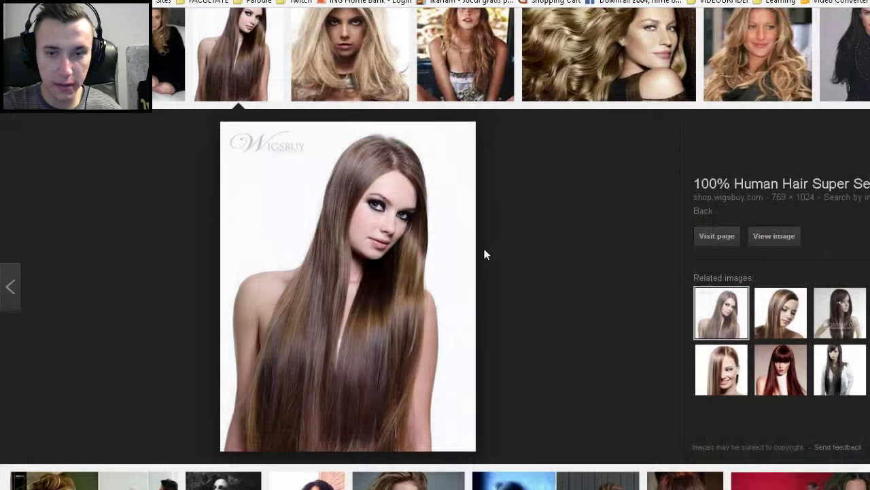
scroll(475, 272, down, 5)
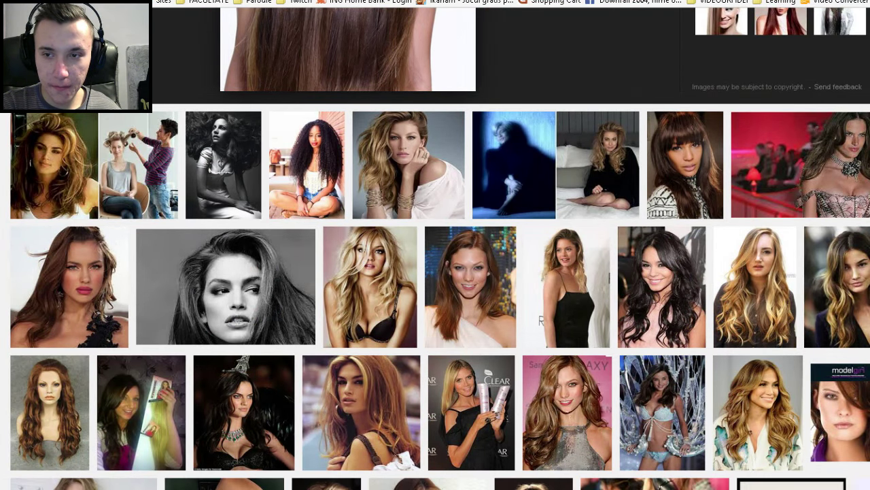
click(55, 165)
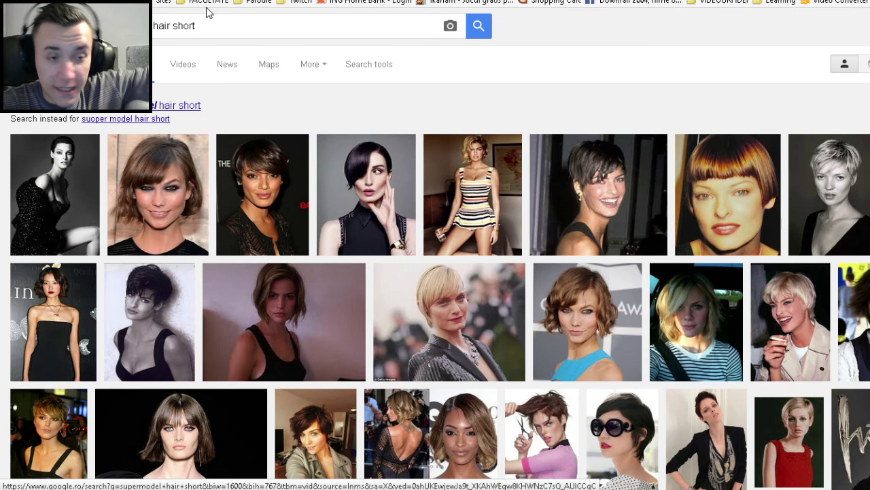
Step: Replace the short supermodel hair query with a new one and run the image search
click(227, 23)
key(ctrl+a)
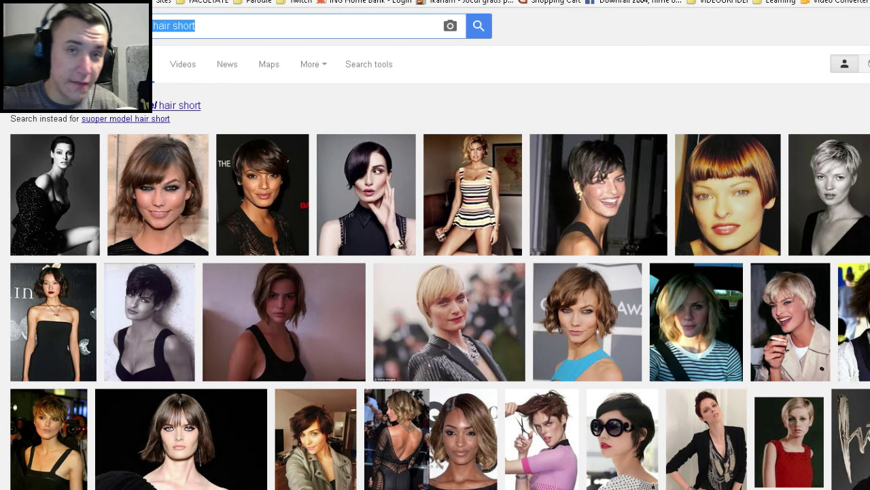
text(na)
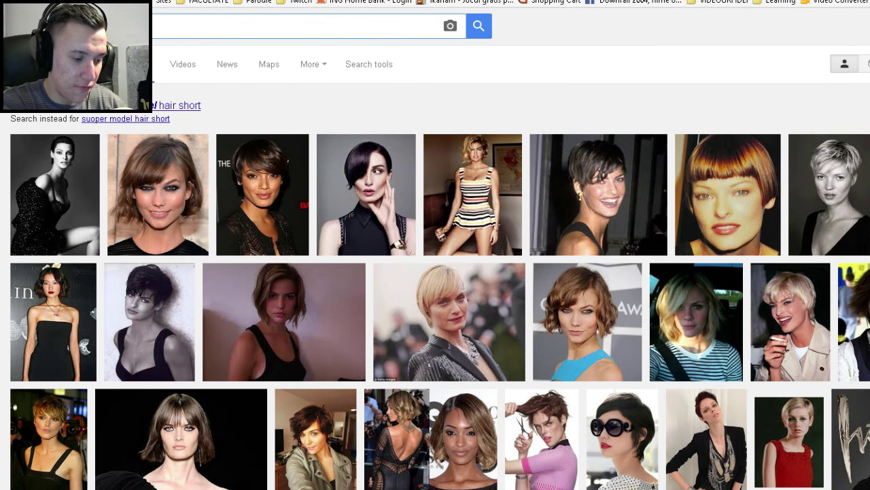
text(del)
key(Return)
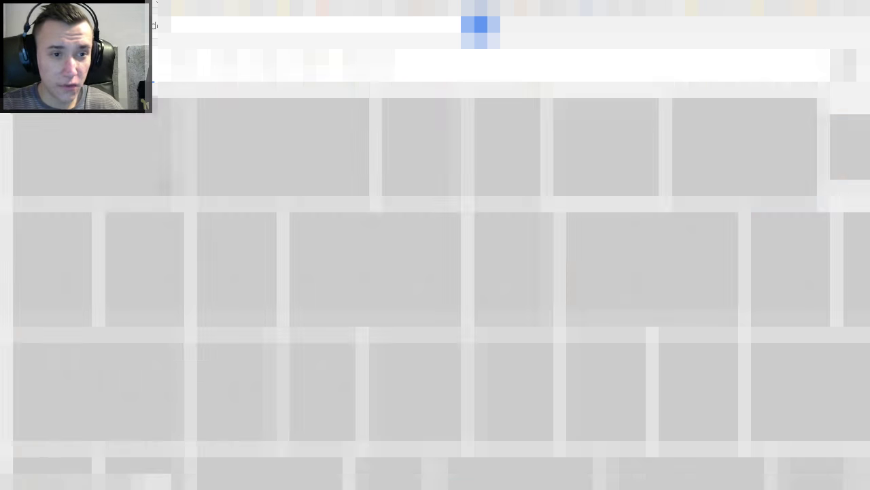